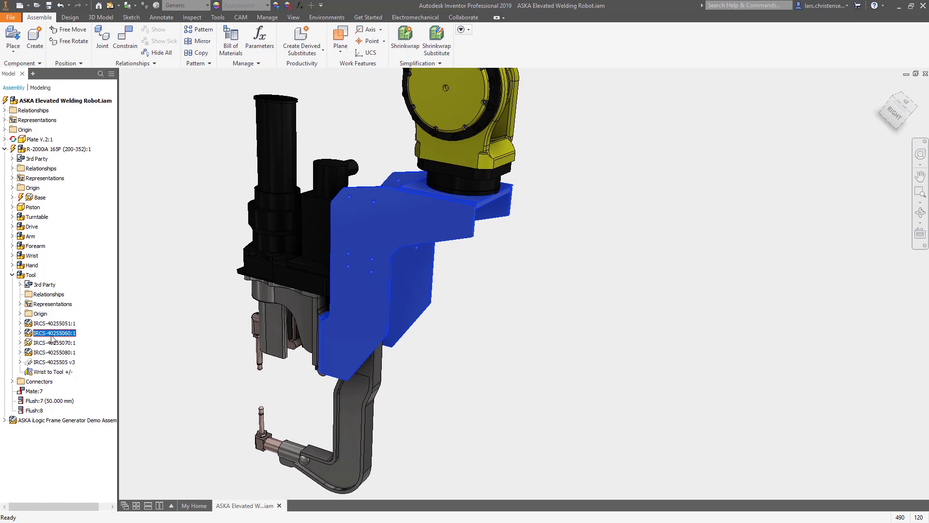
# Hide bracket IRCS-40255060:1 in the Tool subassembly and start an in-place component named "Part For Generative Design".
pyautogui.rightClick(52, 339)
pyautogui.click(78, 389)
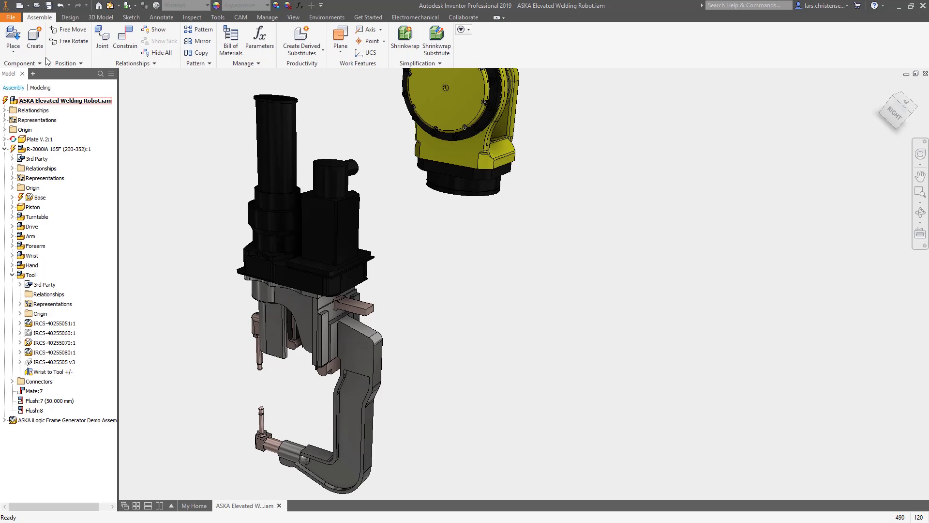
pyautogui.click(35, 37)
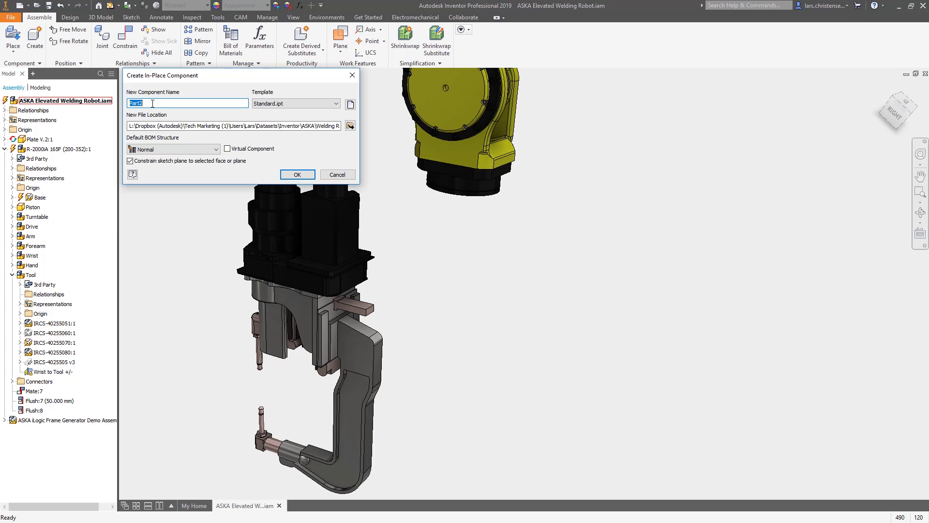
pyautogui.write('Part For Generative Design')
pyautogui.click(297, 174)
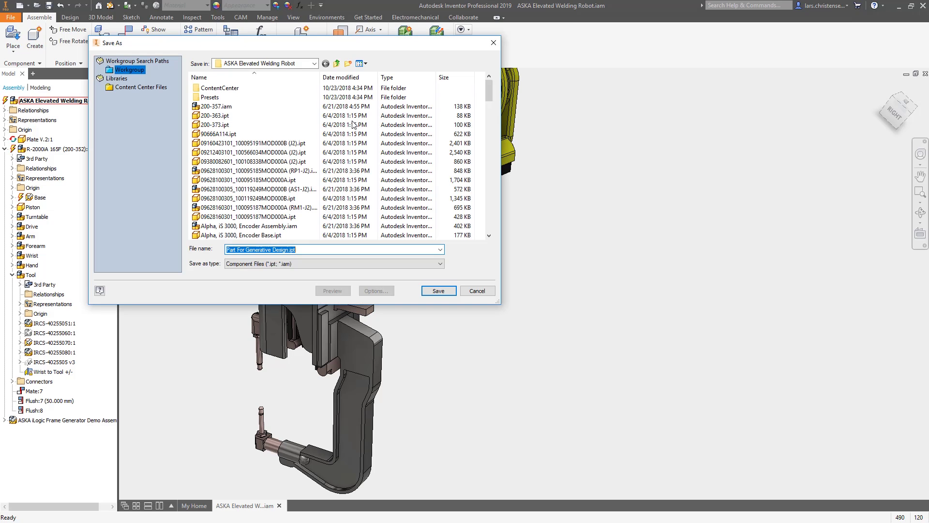
# Save the new component in the personal project folder under Fusion 360's Tech Marketing Sandbox and confirm its creation.
pyautogui.click(314, 64)
pyautogui.click(246, 174)
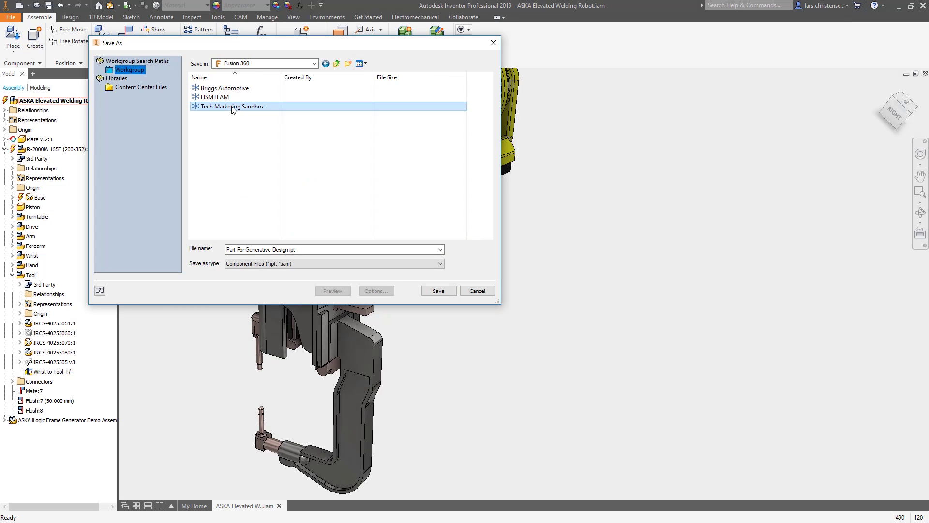
pyautogui.doubleClick(232, 107)
pyautogui.doubleClick(213, 125)
pyautogui.click(438, 290)
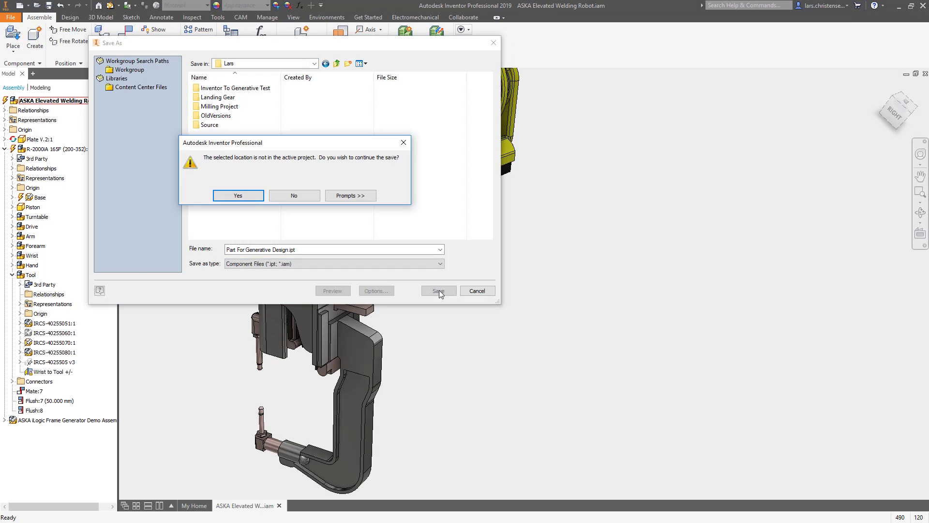
pyautogui.click(239, 195)
pyautogui.click(296, 188)
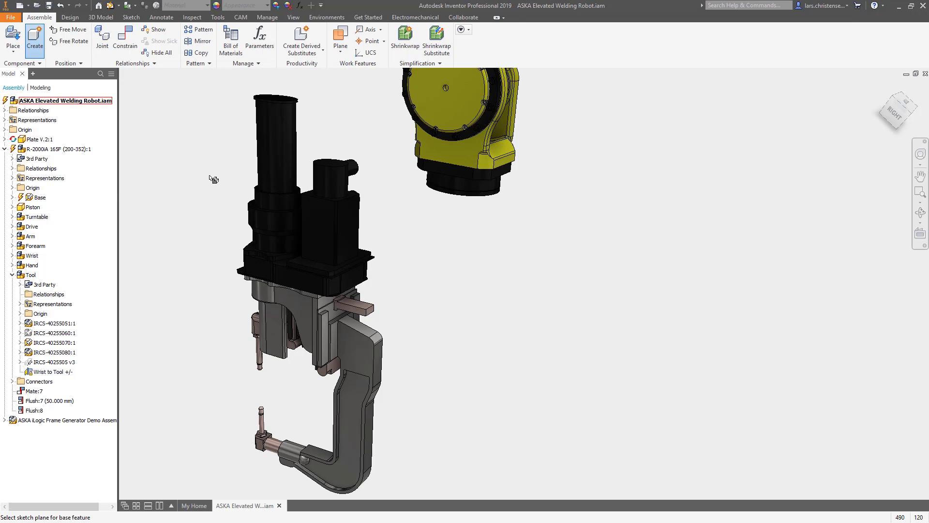
# Create a sketch on the robot wrist's mounting face, project the flange outline and select its circular profile for an extrusion.
pyautogui.click(208, 174)
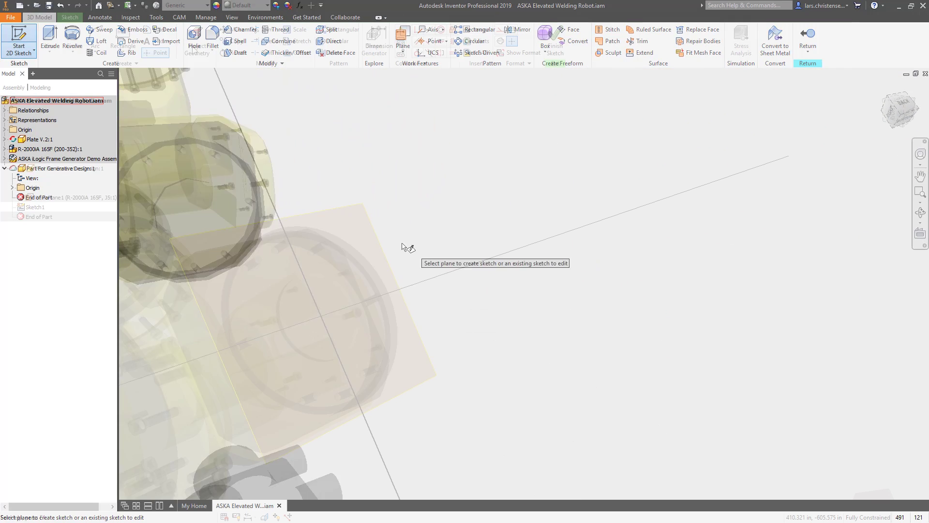
pyautogui.click(271, 265)
pyautogui.click(39, 17)
pyautogui.click(50, 42)
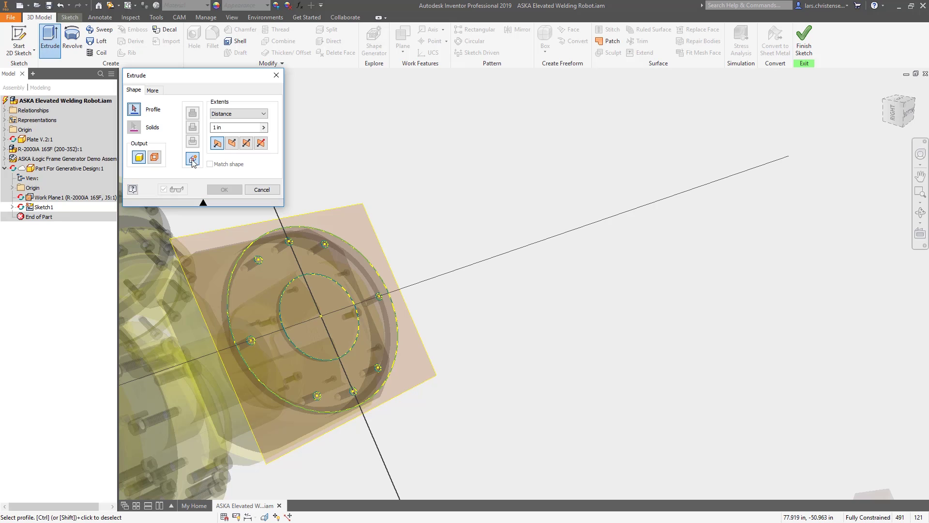
pyautogui.click(258, 283)
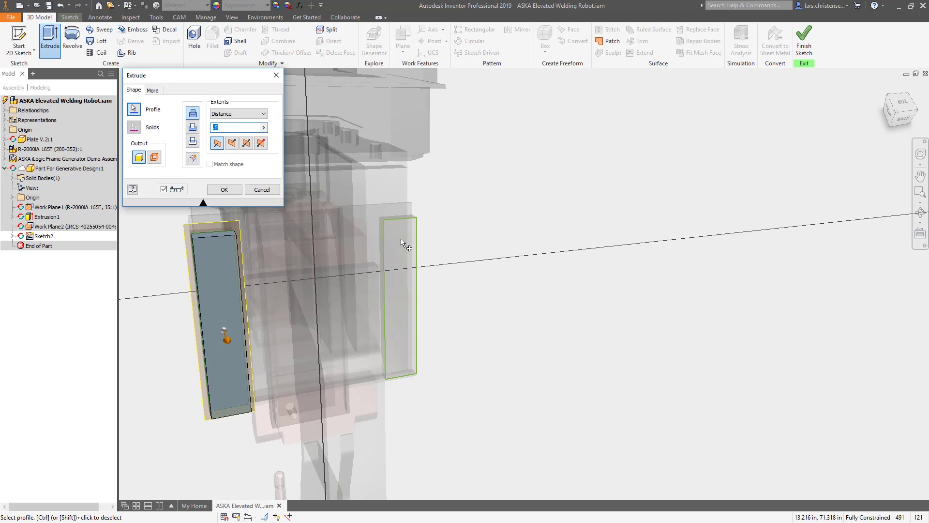
# Extrude the two narrow rectangular pads 0.5 in and the large rectangular plate up to the pad face as a new solid.
pyautogui.click(401, 242)
pyautogui.click(224, 189)
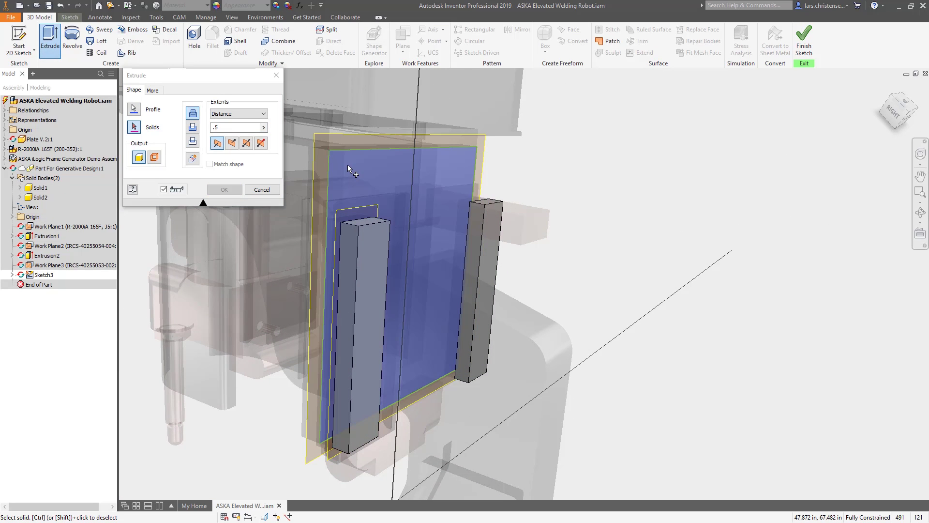
pyautogui.click(348, 165)
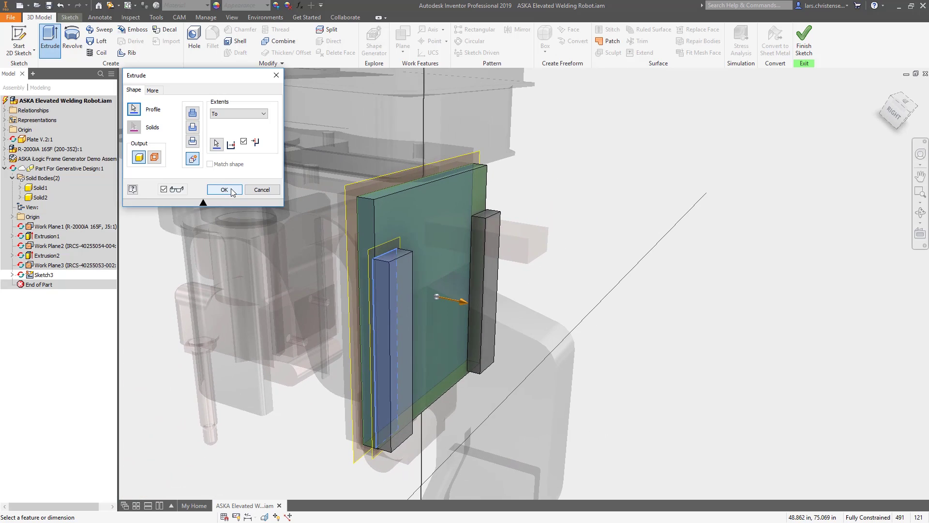
pyautogui.click(224, 189)
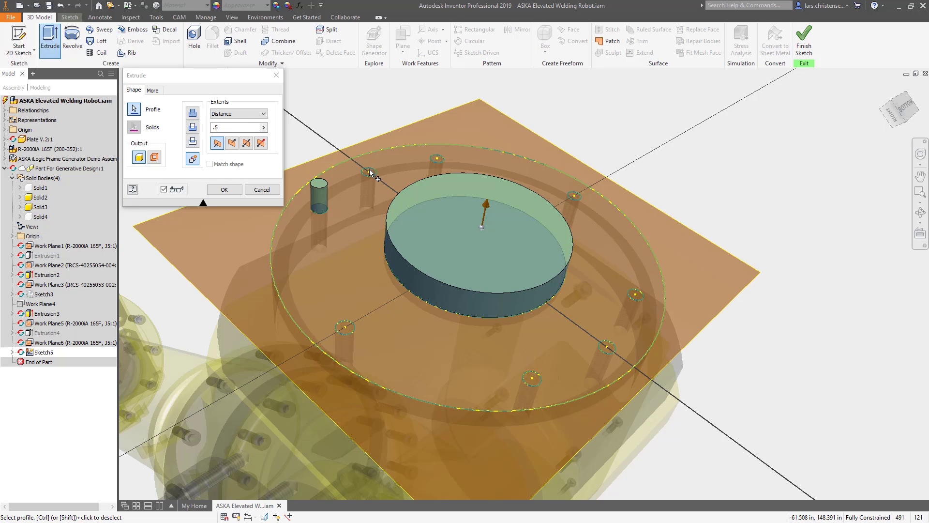
# Extrude the flange's centre circle and all bolt-hole circles 1.5 in as a new solid.
pyautogui.click(369, 170)
pyautogui.click(438, 156)
pyautogui.click(575, 193)
pyautogui.click(636, 293)
pyautogui.click(608, 345)
pyautogui.doubleClick(236, 127)
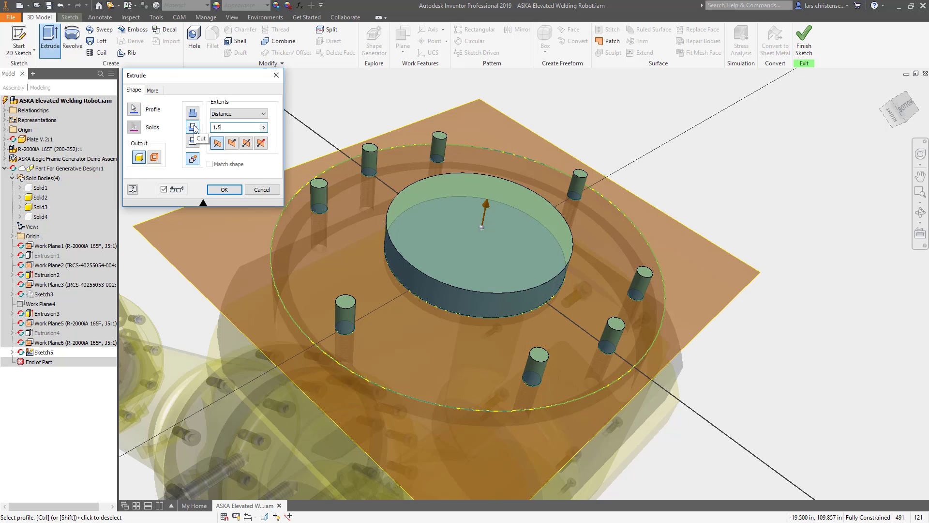
pyautogui.write('2')
pyautogui.press('Return')
# Show the hidden disc body Solid4 and combine it with the centre boss and pins using Join.
pyautogui.rightClick(41, 216)
pyautogui.click(63, 296)
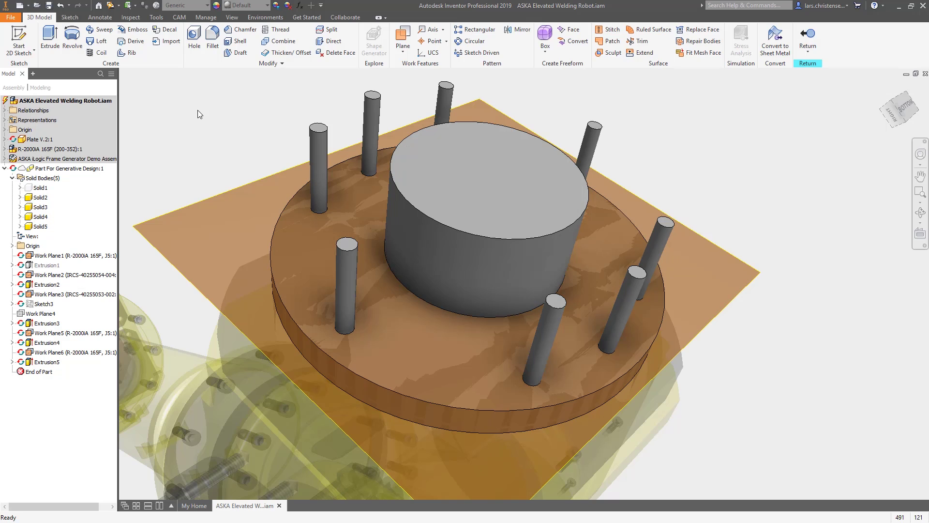
pyautogui.click(279, 42)
pyautogui.click(297, 273)
pyautogui.click(40, 226)
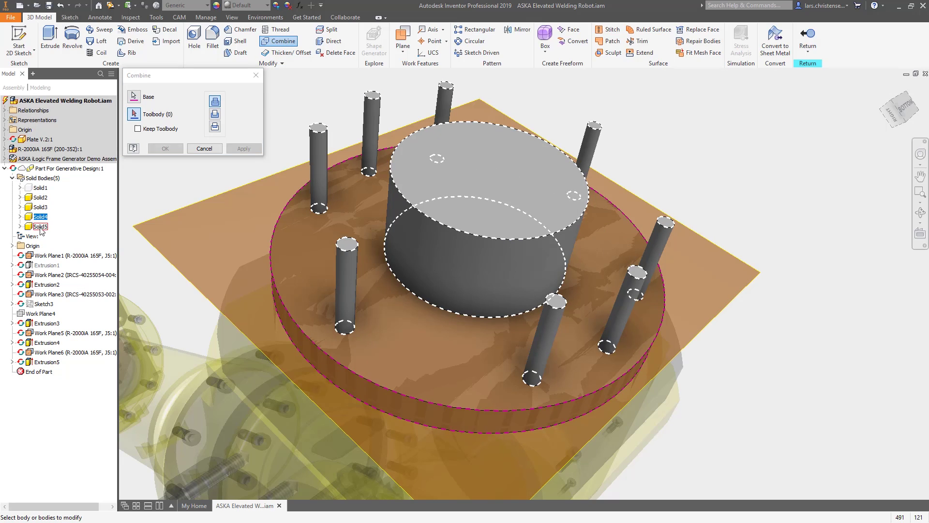
pyautogui.click(165, 148)
# Save the part and browse in File Explorer to its project folder under Fusion 360's Tech Marketing Sandbox.
pyautogui.press('F6')
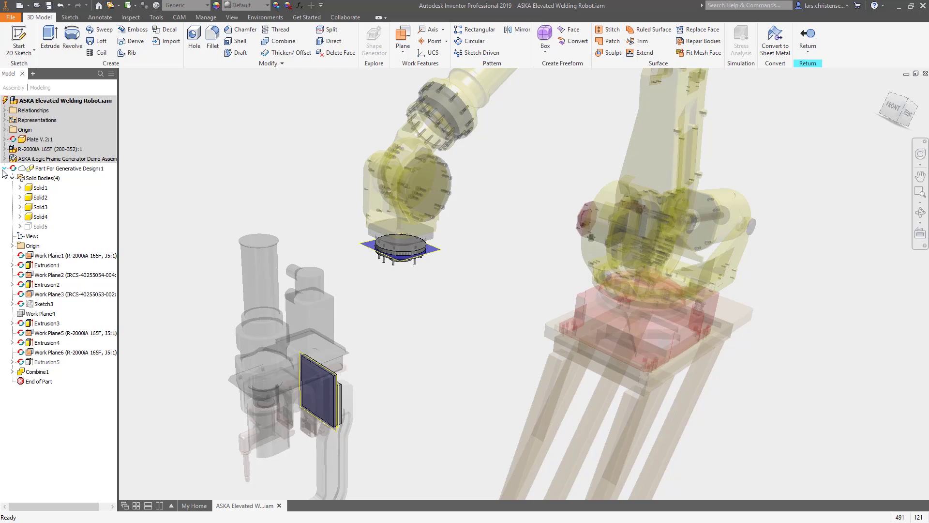
pyautogui.click(49, 6)
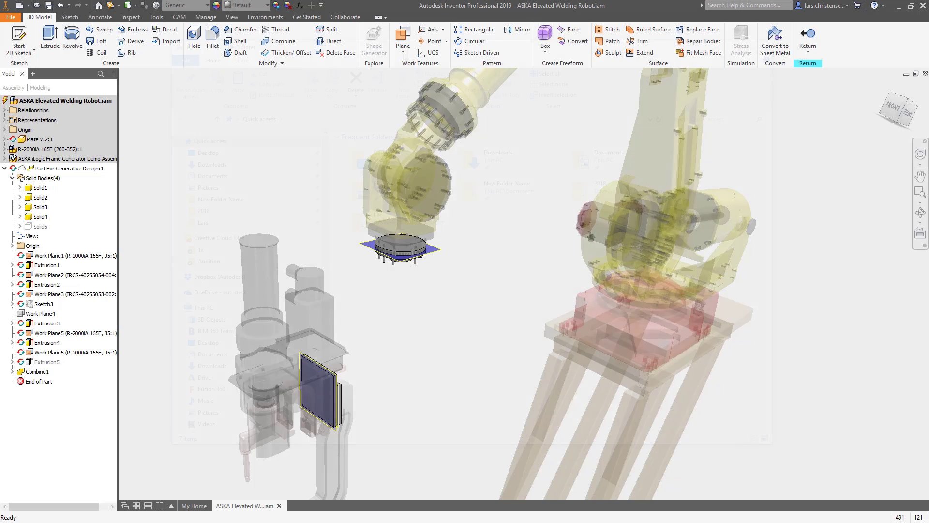
pyautogui.press('super+e')
pyautogui.click(220, 339)
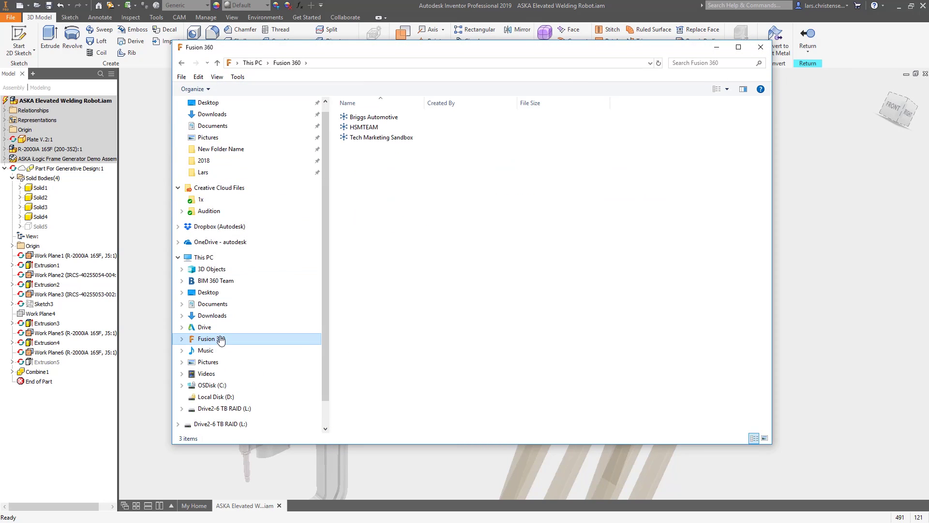
pyautogui.doubleClick(381, 138)
pyautogui.doubleClick(358, 148)
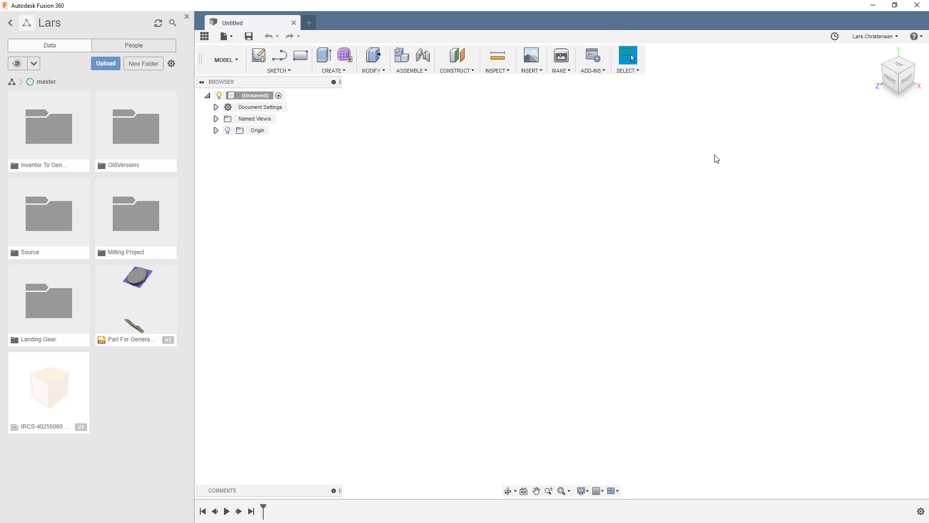
# Open the uploaded Part For Generative Design in Fusion 360 and hide the data panel.
pyautogui.doubleClick(156, 299)
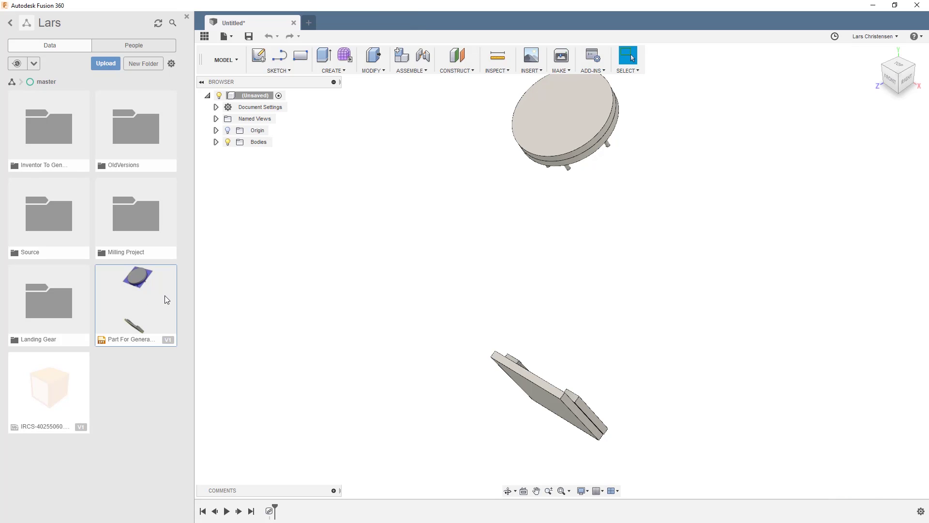
pyautogui.keyDown('shift'); pyautogui.moveTo(344, 299); pyautogui.dragTo(323, 292, button='middle'); pyautogui.keyUp('shift')
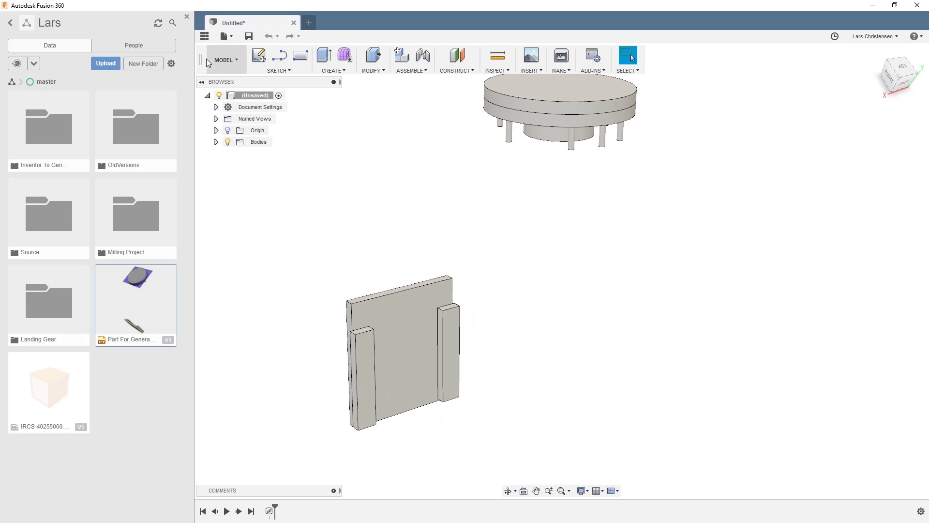
pyautogui.click(204, 36)
pyautogui.keyDown('shift'); pyautogui.moveTo(223, 133); pyautogui.dragTo(216, 199, button='middle'); pyautogui.keyUp('shift')
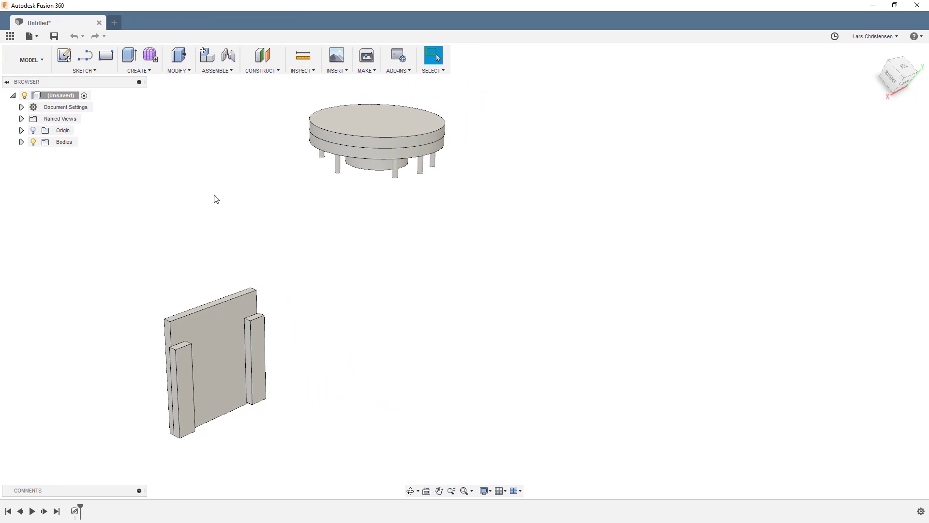
# Rotate all bodies -31 degrees about the X axis with Move/Copy, working from the right side view.
pyautogui.keyDown('shift'); pyautogui.moveTo(216, 199); pyautogui.dragTo(320, 184, button='middle'); pyautogui.keyUp('shift')
pyautogui.rightClick(446, 248)
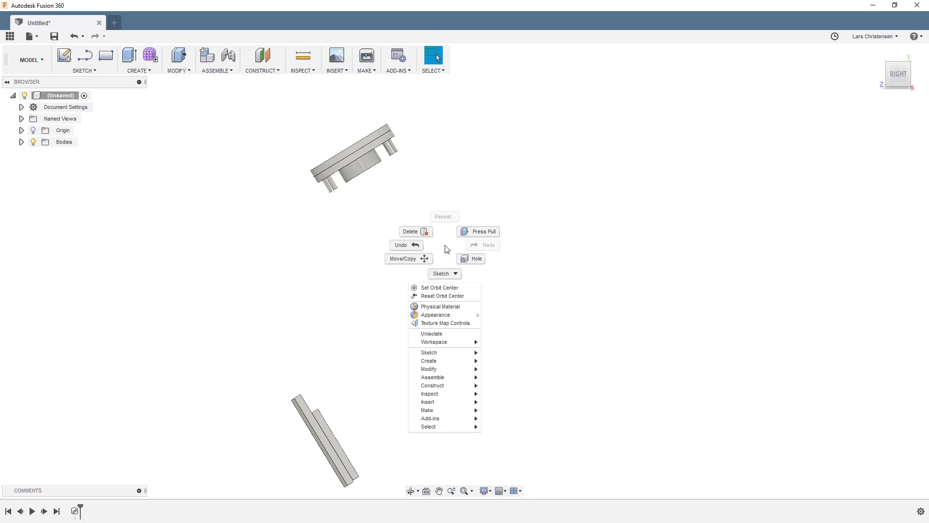
pyautogui.click(403, 259)
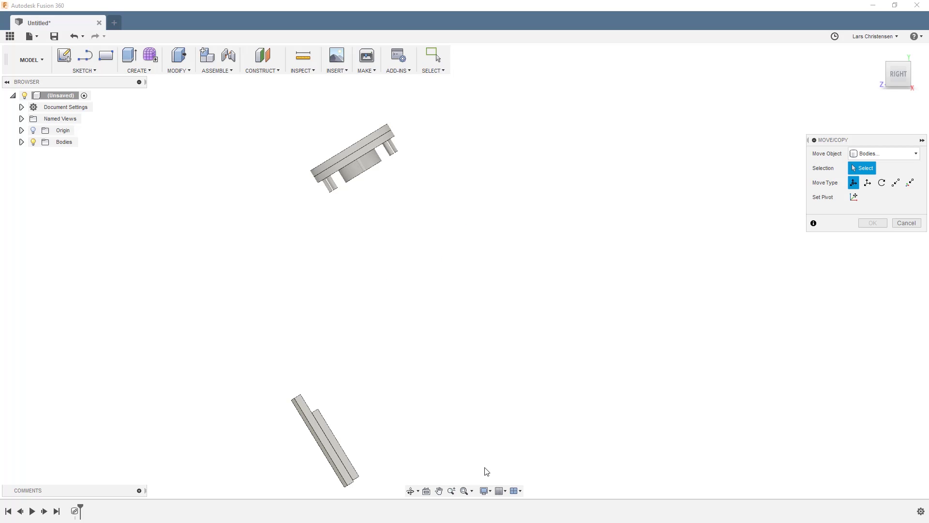
pyautogui.moveTo(486, 468); pyautogui.dragTo(237, 124)
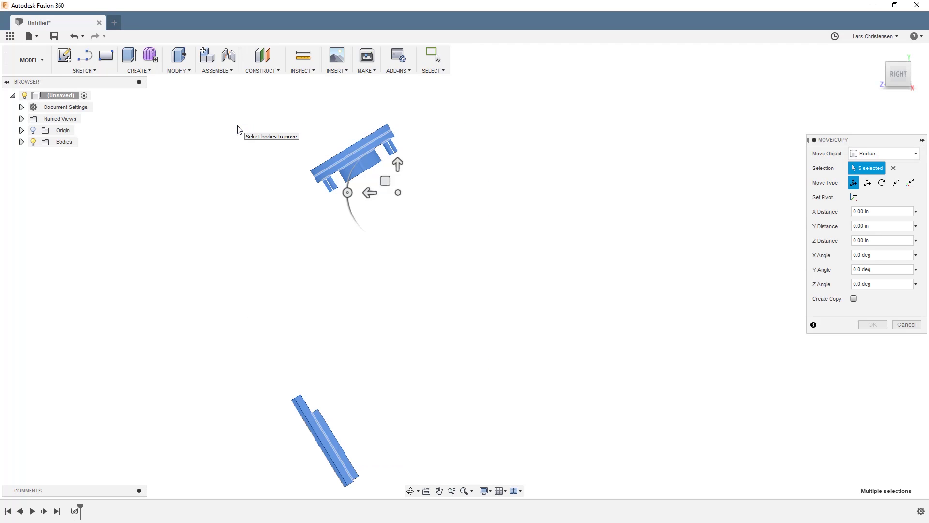
pyautogui.moveTo(348, 192); pyautogui.dragTo(354, 167)
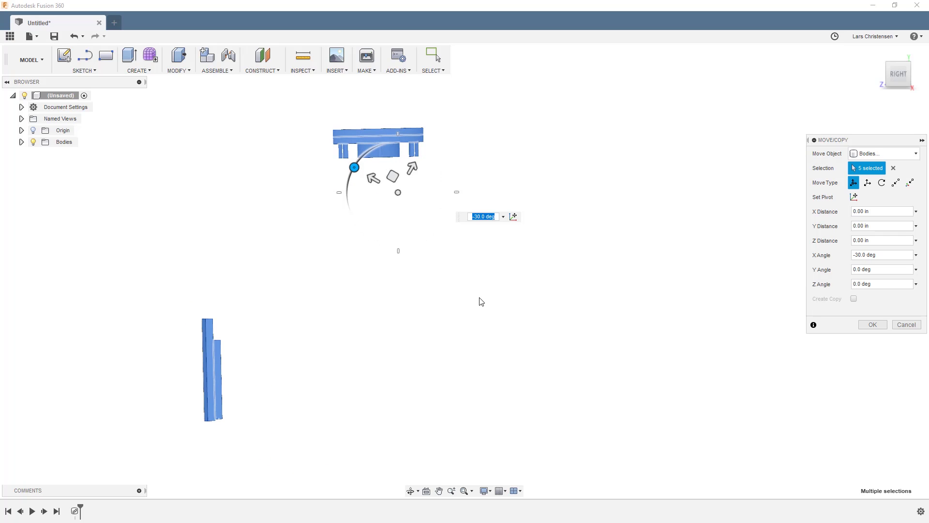
pyautogui.write('-')
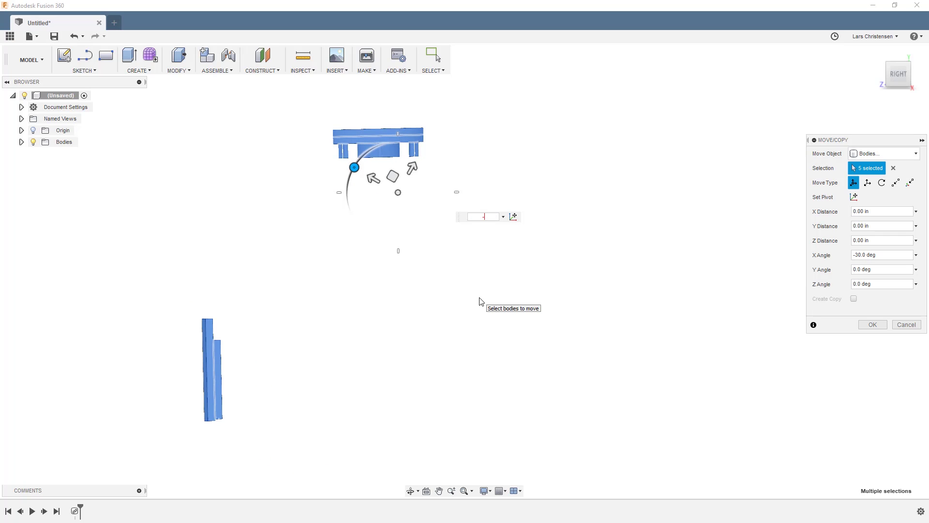
pyautogui.write('31')
pyautogui.press('Return')
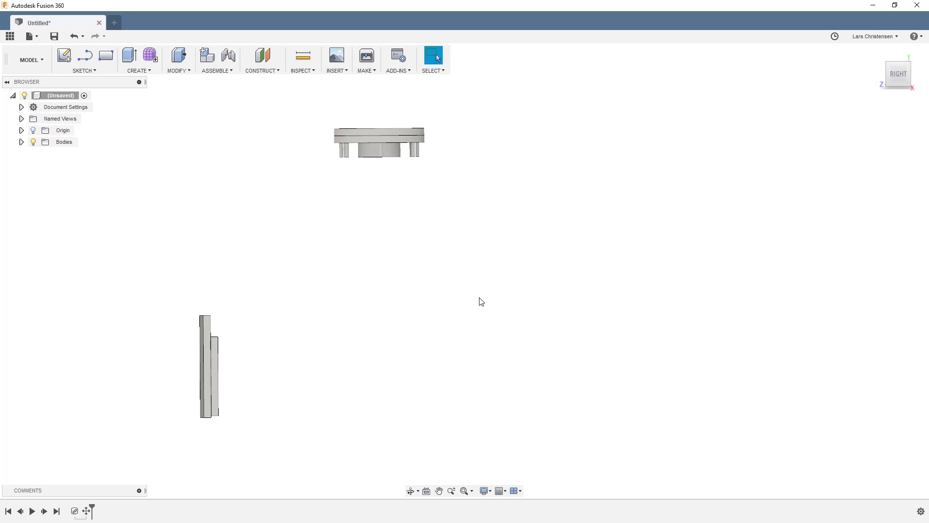
pyautogui.keyDown('shift'); pyautogui.moveTo(481, 301); pyautogui.dragTo(157, 180, button='middle'); pyautogui.keyUp('shift')
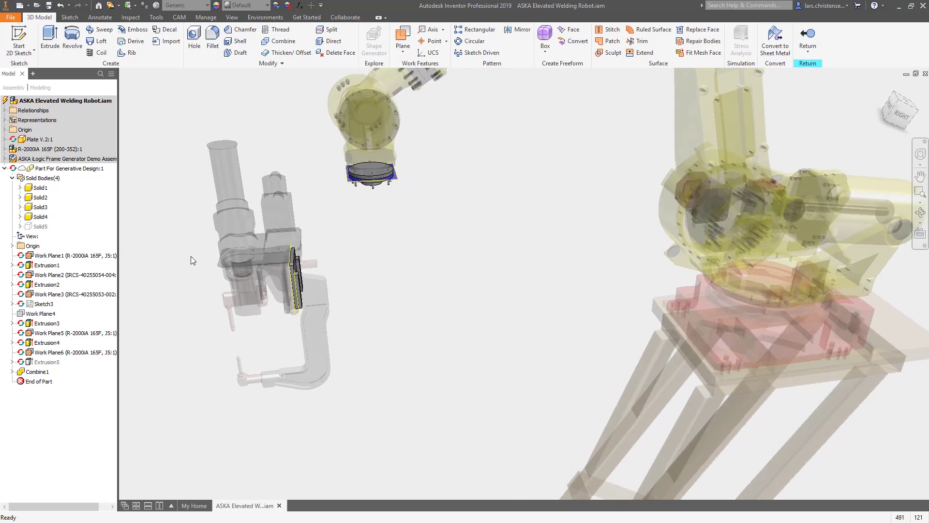
# Switch back to Inventor, start a sketch on the mounting plate and project the rectangular rod end's outline.
pyautogui.press('s')
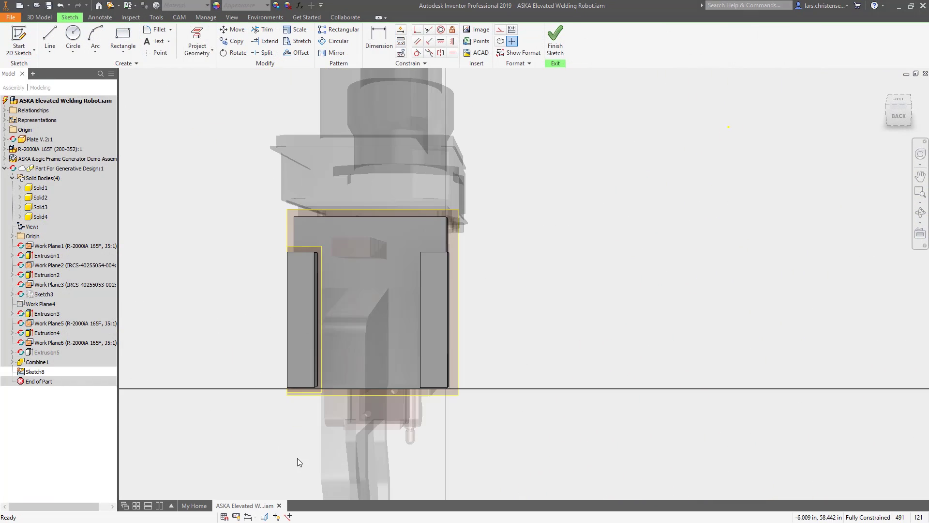
pyautogui.press('p')
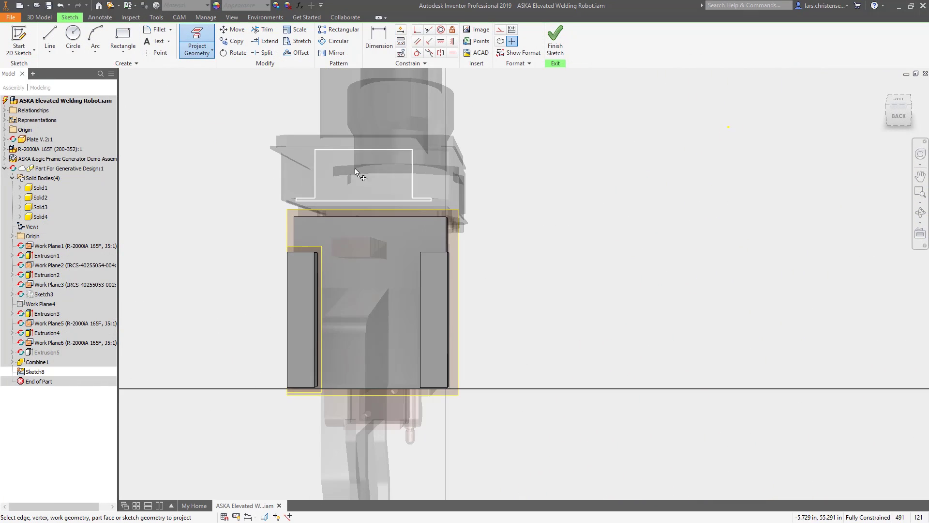
pyautogui.click(359, 249)
# Sketch a tall rectangle around the projected rod outline, extending below the mounting plate.
pyautogui.press('r')
pyautogui.click(339, 218)
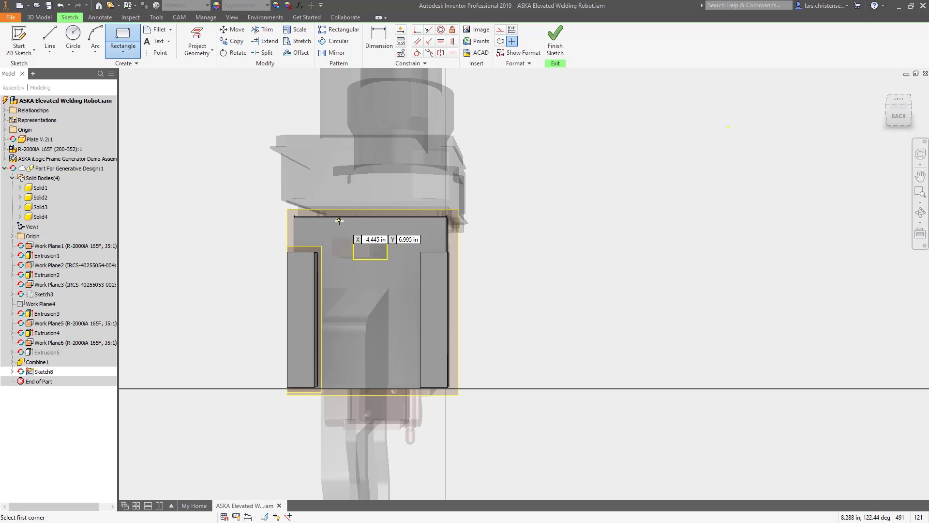
pyautogui.click(399, 475)
# Dimension both vertical sides of the tall rectangle 0.25 in from the corresponding sides of the projected rod outline.
pyautogui.press('d')
pyautogui.click(339, 291)
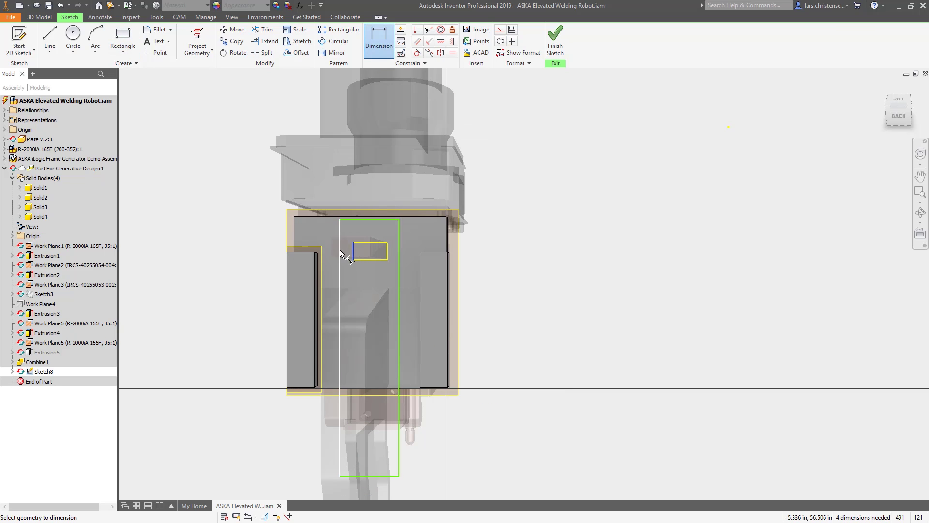
pyautogui.click(353, 251)
pyautogui.click(266, 192)
pyautogui.write('.25')
pyautogui.press('Return')
pyautogui.click(387, 251)
pyautogui.click(399, 256)
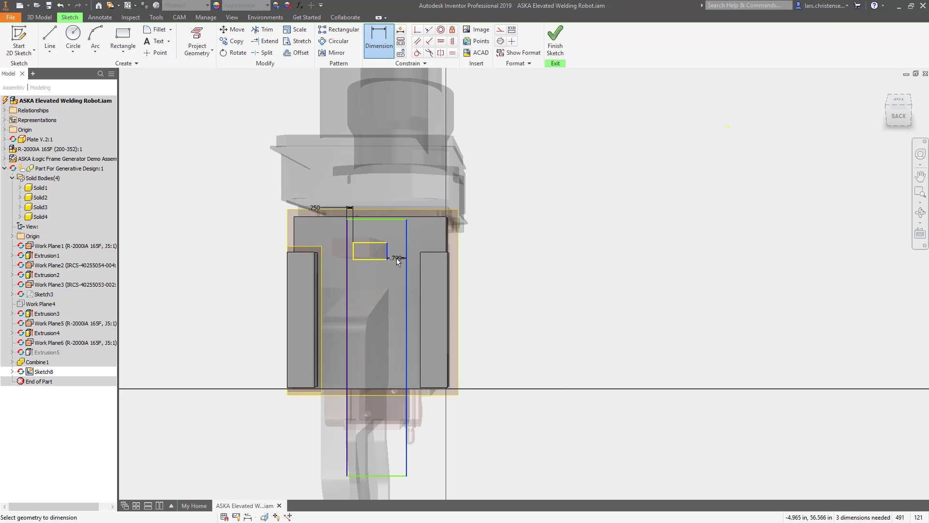
pyautogui.click(489, 234)
pyautogui.write('.25')
pyautogui.press('Return')
# Set the tall rectangle's height to 12 in.
pyautogui.click(394, 338)
pyautogui.click(505, 334)
pyautogui.write('12')
pyautogui.press('Return')
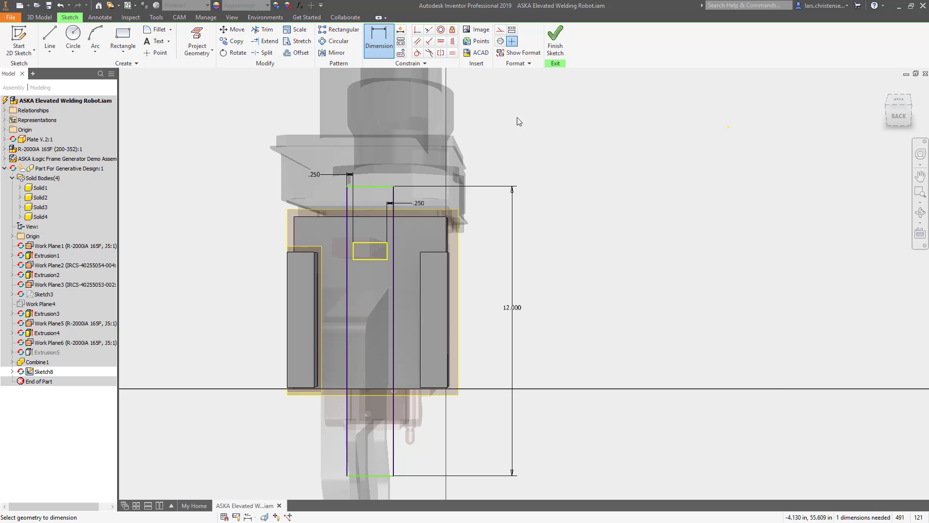
# Make the tall rectangle's top edge collinear with the mounting plate's top edge and extrude the rectangle away from the plate.
pyautogui.click(429, 29)
pyautogui.click(377, 219)
pyautogui.click(370, 186)
pyautogui.press('e')
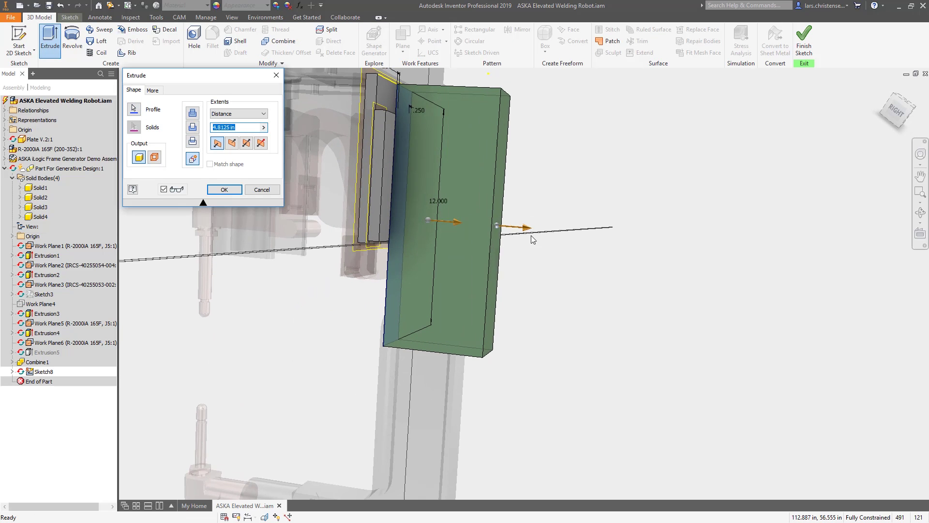
pyautogui.write('2')
pyautogui.click(224, 189)
# Combine the extruded block with the mounting plate's clearance body and save the assembly with its dependent files.
pyautogui.click(283, 40)
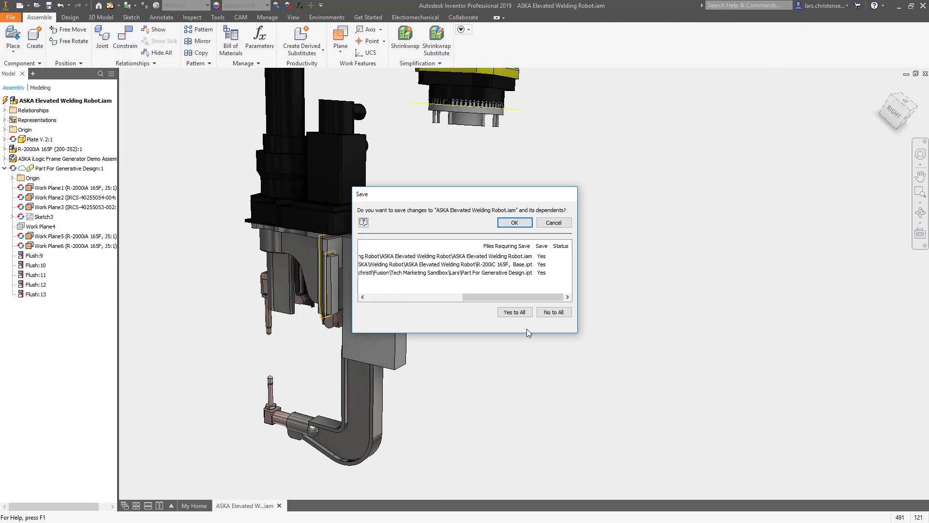
pyautogui.click(526, 222)
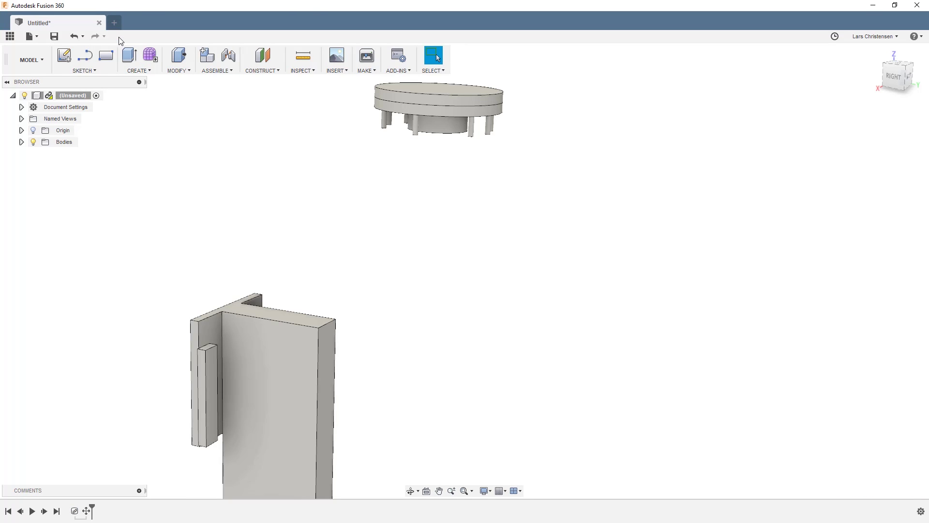
# Switch to Fusion 360 with the imported bodies and enter the Generative Design workspace.
pyautogui.scroll(-3, 197, 154)
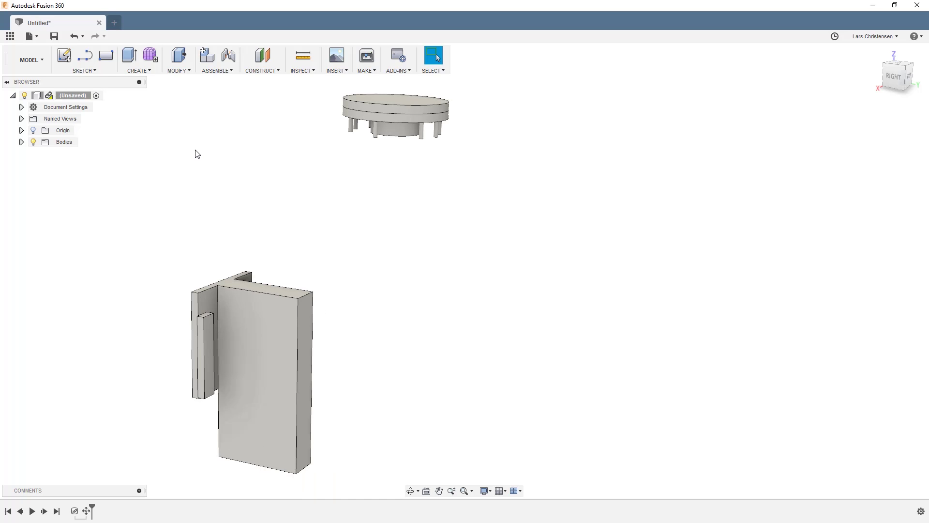
pyautogui.click(31, 60)
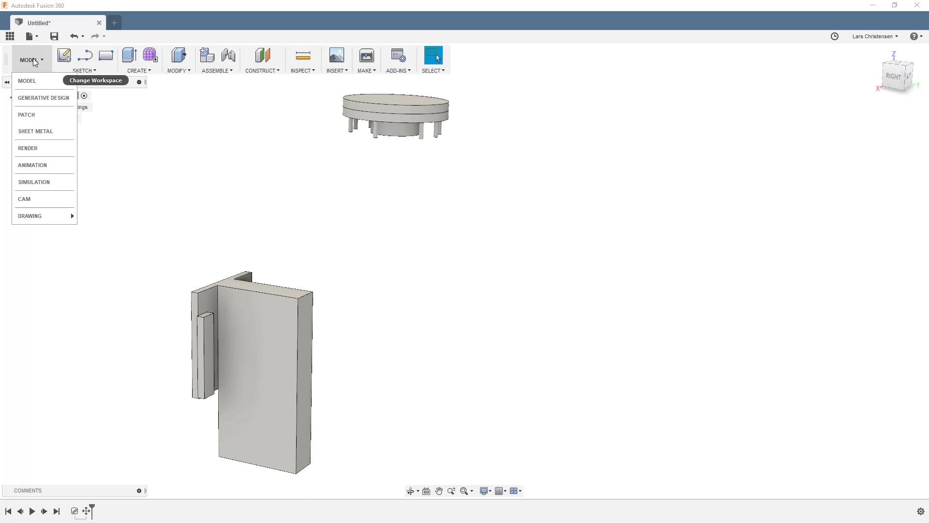
pyautogui.click(34, 97)
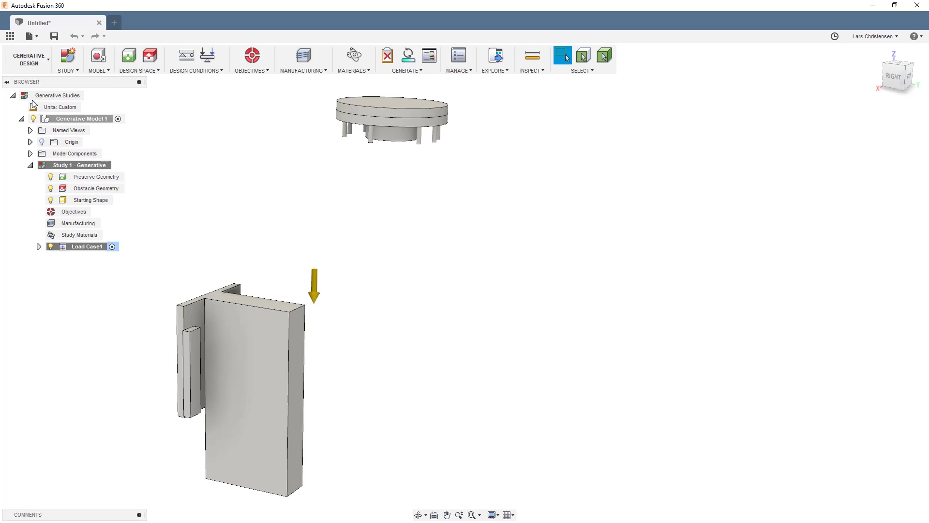
# Assign the round flange clearance body with its bolts and the plate-and-block clearance body as obstacle geometry.
pyautogui.click(150, 55)
pyautogui.click(392, 119)
pyautogui.click(257, 350)
pyautogui.keyDown('shift'); pyautogui.moveTo(257, 351); pyautogui.dragTo(511, 377, button='middle'); pyautogui.keyUp('shift')
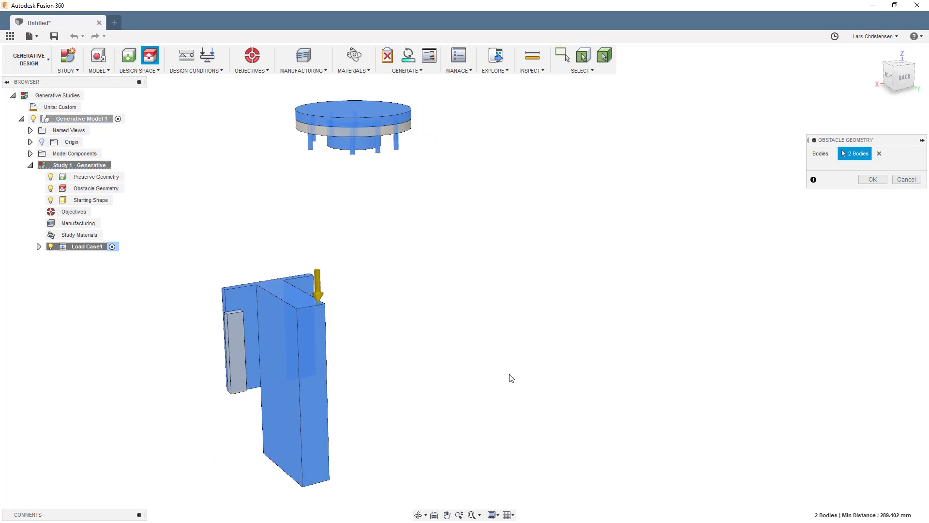
pyautogui.press('Return')
# Assign the flange ring and the two rectangular connection bars as preserve geometry.
pyautogui.click(128, 55)
pyautogui.click(319, 291)
pyautogui.keyDown('shift'); pyautogui.moveTo(319, 290); pyautogui.dragTo(799, 208, button='middle'); pyautogui.keyUp('shift')
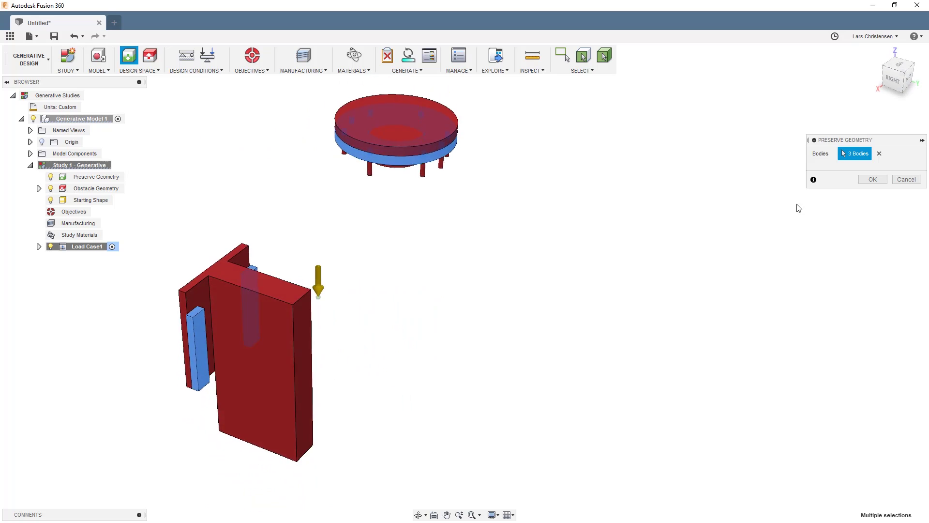
pyautogui.press('Return')
# Apply a fixed structural constraint to the top face of the flange ring.
pyautogui.click(187, 55)
pyautogui.click(387, 145)
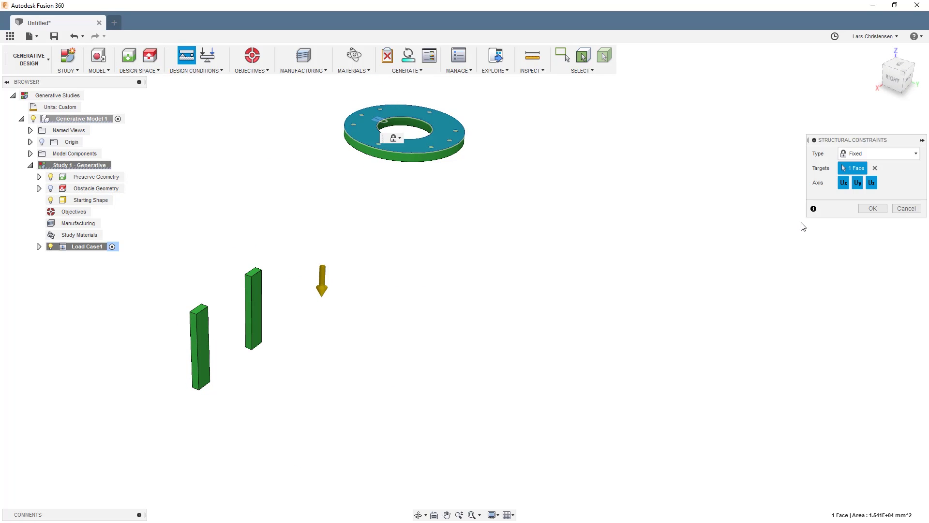
pyautogui.press('Return')
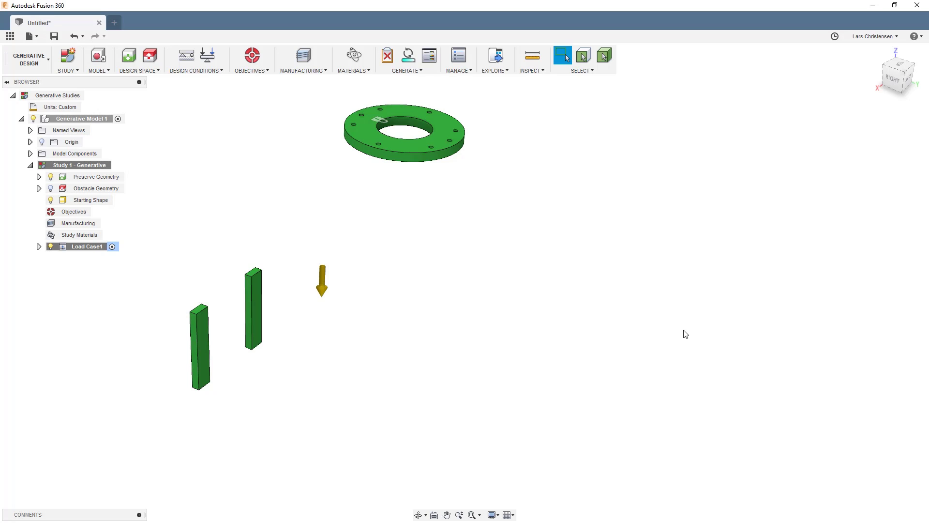
# Apply a 500 N downward force to the top faces of both connection bars.
pyautogui.click(207, 55)
pyautogui.scroll(3, 166, 352)
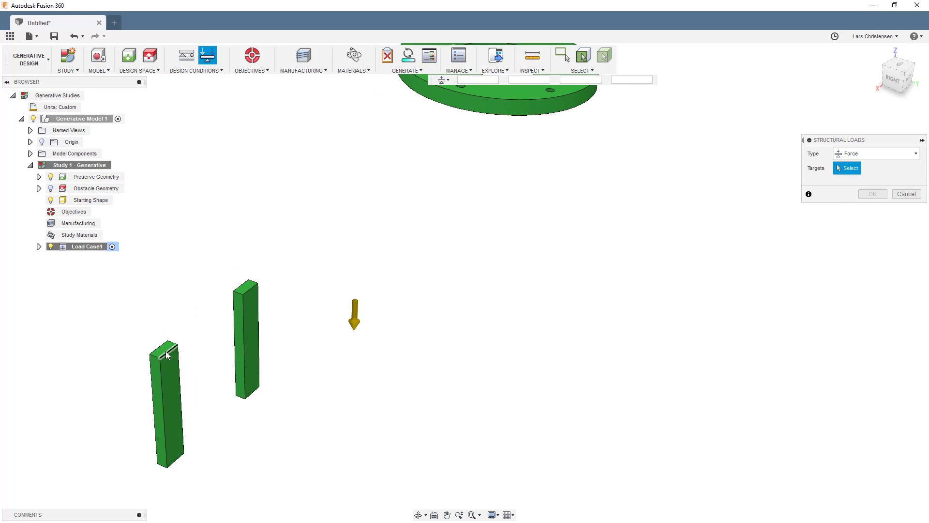
pyautogui.click(164, 347)
pyautogui.click(245, 286)
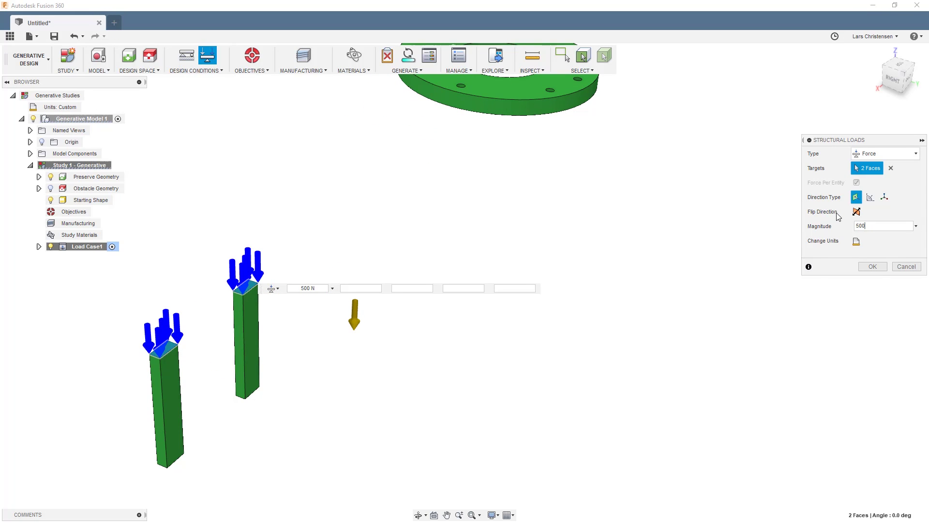
pyautogui.click(877, 269)
# Clone Load Case1, activate the copy and expand its loads.
pyautogui.rightClick(86, 247)
pyautogui.click(117, 277)
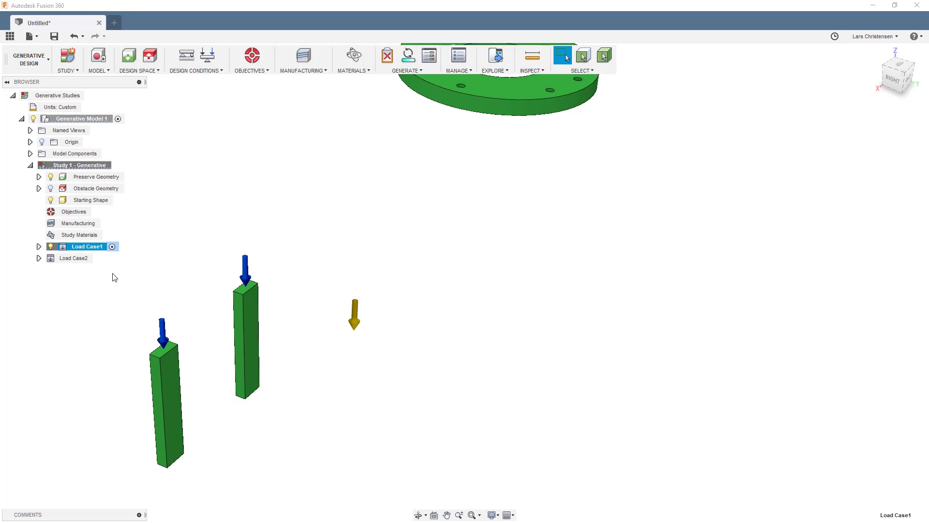
pyautogui.rightClick(93, 247)
pyautogui.click(74, 258)
pyautogui.click(47, 269)
# Edit the force in Load Case2 to act on the matching vertical end faces of both bars with a magnitude of 100 N.
pyautogui.doubleClick(112, 293)
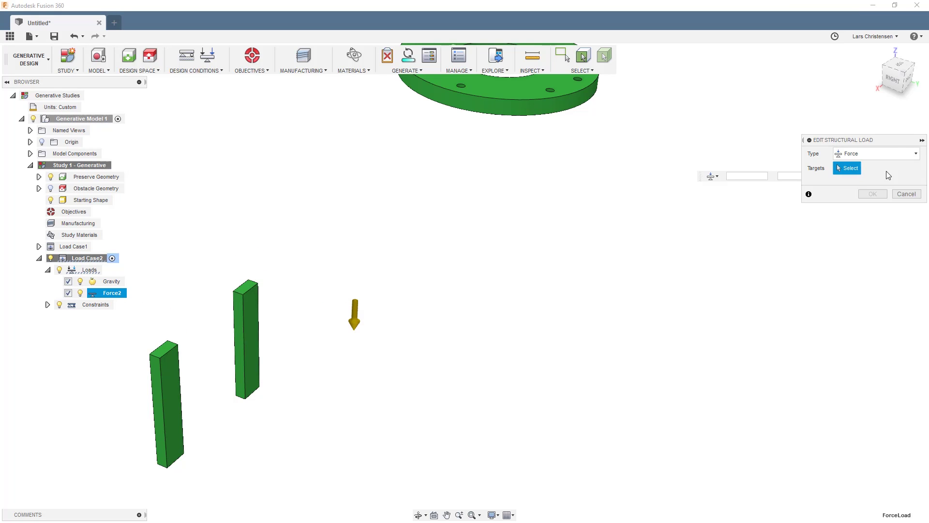
pyautogui.keyDown('shift'); pyautogui.moveTo(310, 358); pyautogui.dragTo(339, 364, button='middle'); pyautogui.keyUp('shift')
pyautogui.click(315, 387)
pyautogui.click(226, 363)
pyautogui.write('100')
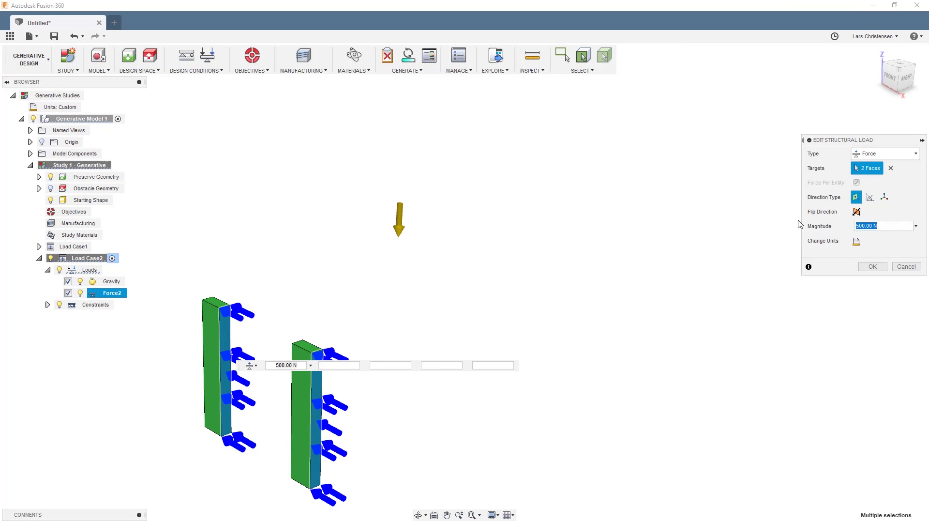
pyautogui.click(872, 266)
# Clone Load Case2 and retarget the copied force to the opposite vertical end faces of both bars.
pyautogui.rightClick(88, 258)
pyautogui.click(116, 289)
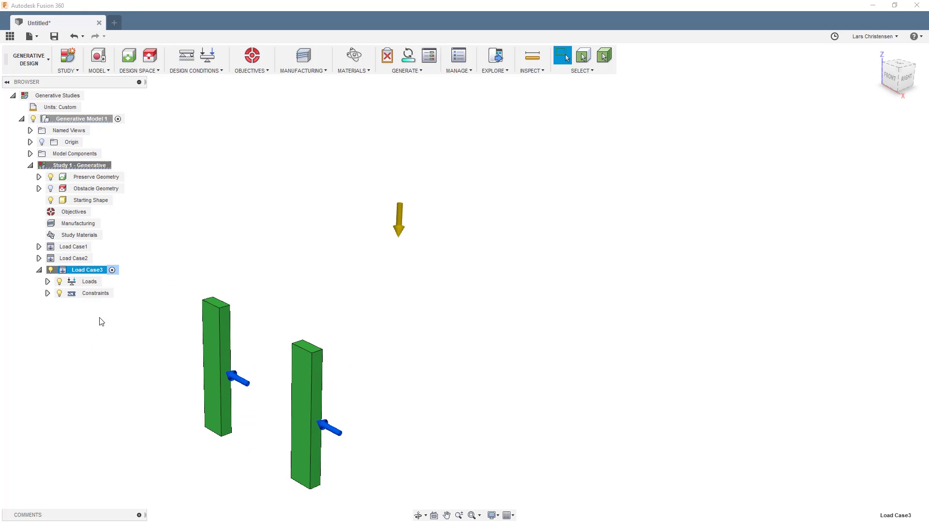
pyautogui.click(48, 281)
pyautogui.click(111, 304)
pyautogui.click(130, 304)
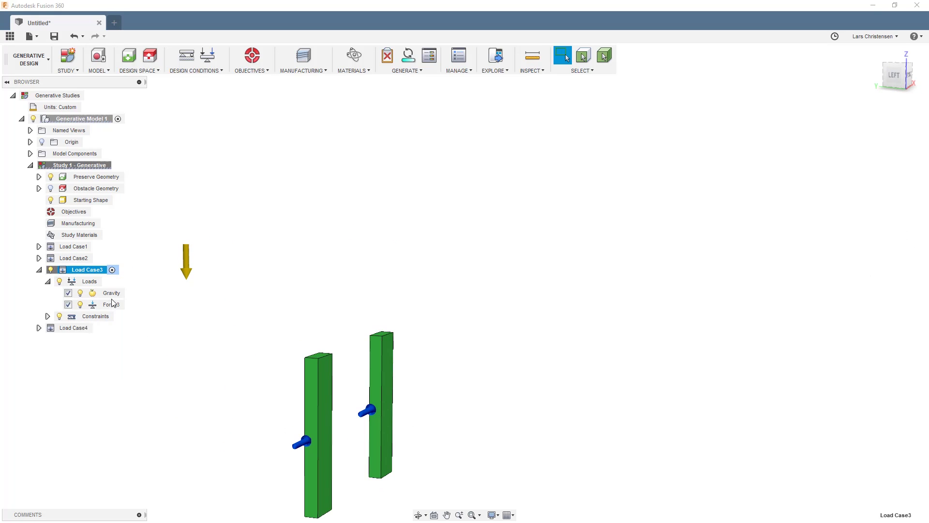
# Activate Load Case4 and retarget its force to the adjacent vertical side faces of both bars, perpendicular to the previous force direction.
pyautogui.doubleClick(73, 327)
pyautogui.click(111, 316)
pyautogui.click(128, 316)
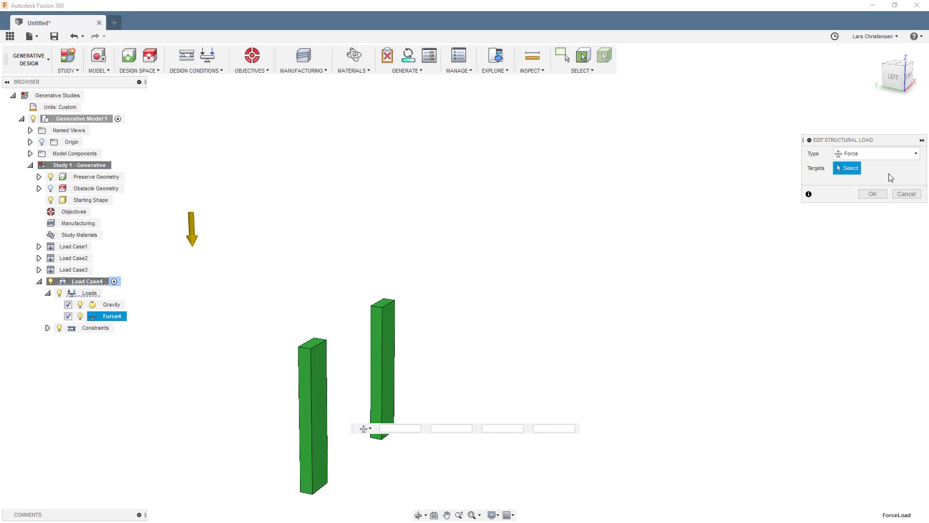
pyautogui.press('Return')
# Clone Load Case4 and retarget the copied 100 N force to the opposite side faces of both bars.
pyautogui.rightClick(92, 281)
pyautogui.click(119, 312)
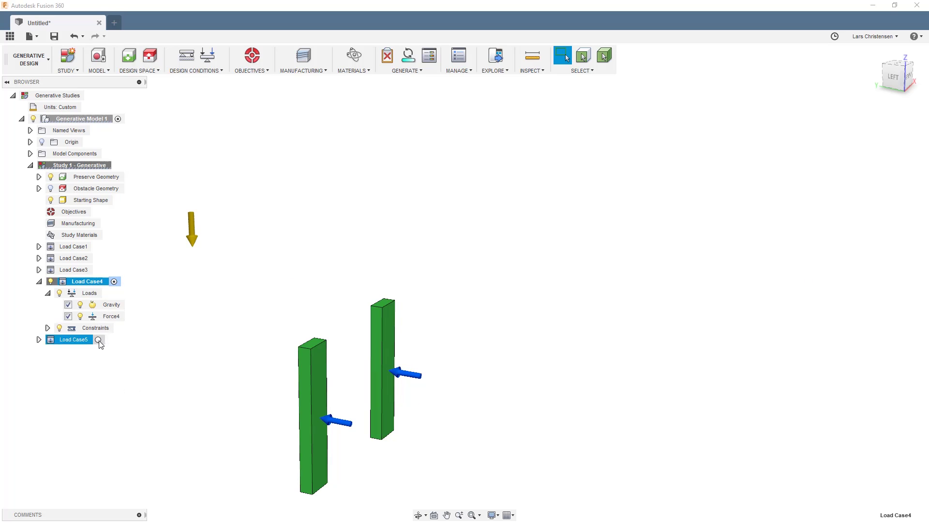
pyautogui.doubleClick(79, 339)
pyautogui.click(128, 328)
pyautogui.keyDown('shift'); pyautogui.moveTo(435, 339); pyautogui.dragTo(368, 358, button='middle'); pyautogui.keyUp('shift')
pyautogui.click(891, 168)
pyautogui.click(510, 370)
pyautogui.click(368, 339)
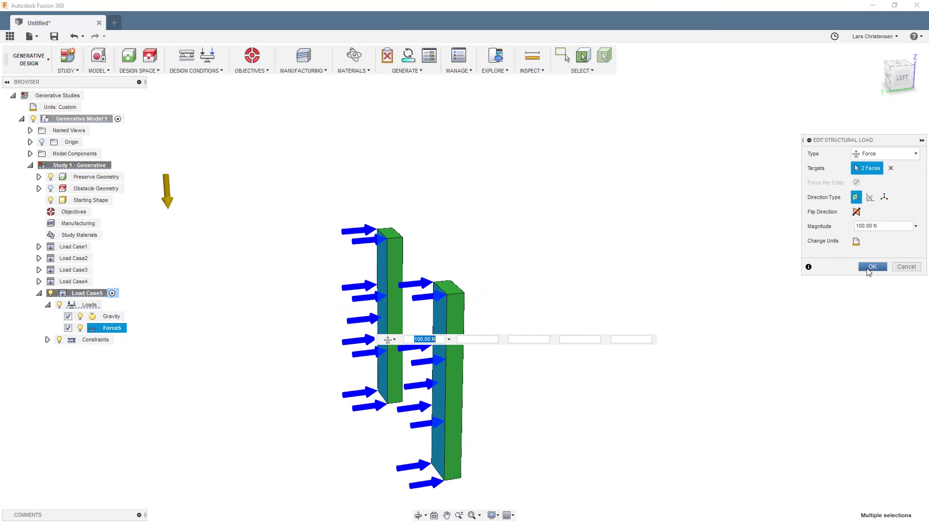
pyautogui.click(871, 270)
pyautogui.click(38, 293)
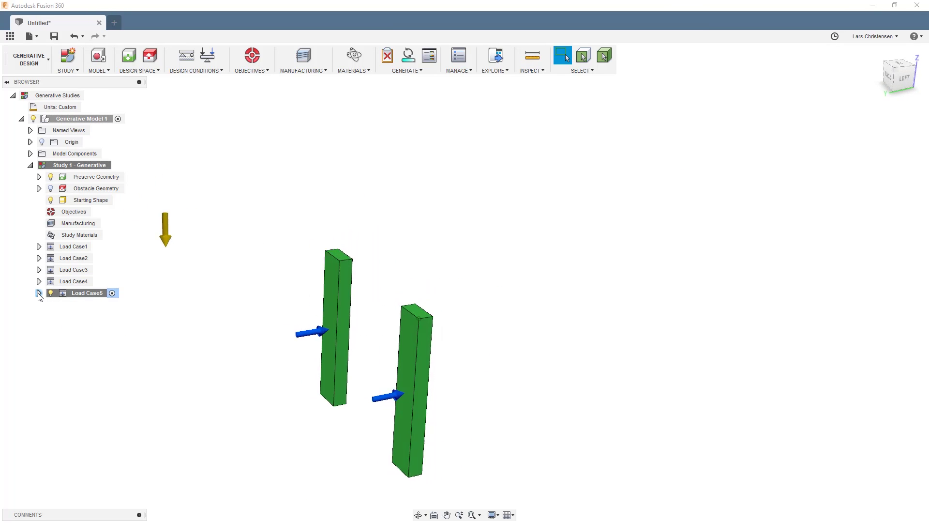
# Set manufacturing to unrestricted, additive with overhang angle 55 and minimum thickness 10, and 3-axis milling from X+, X- and Y-.
pyautogui.click(310, 60)
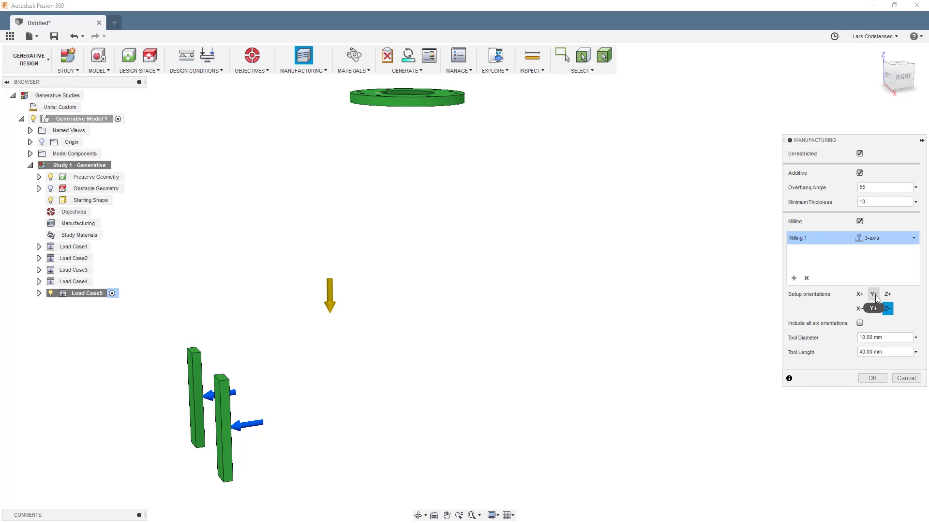
pyautogui.click(860, 309)
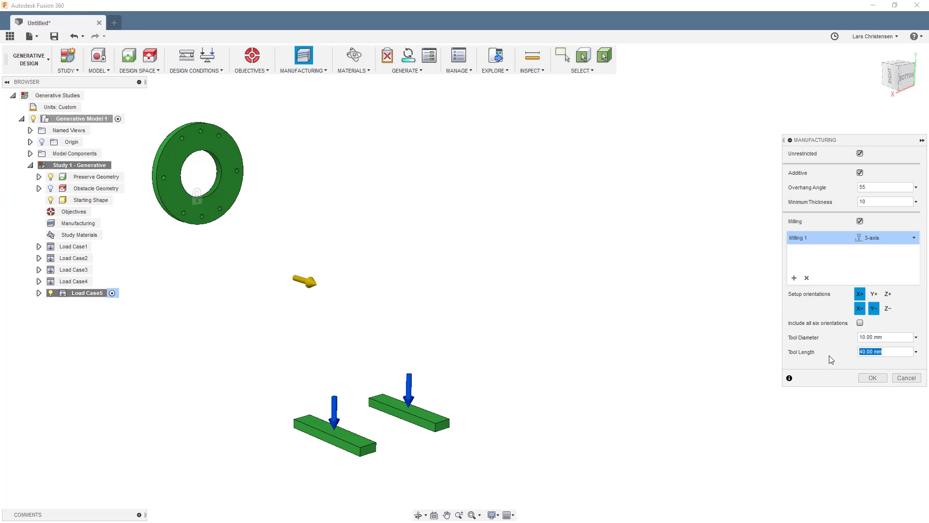
pyautogui.click(873, 378)
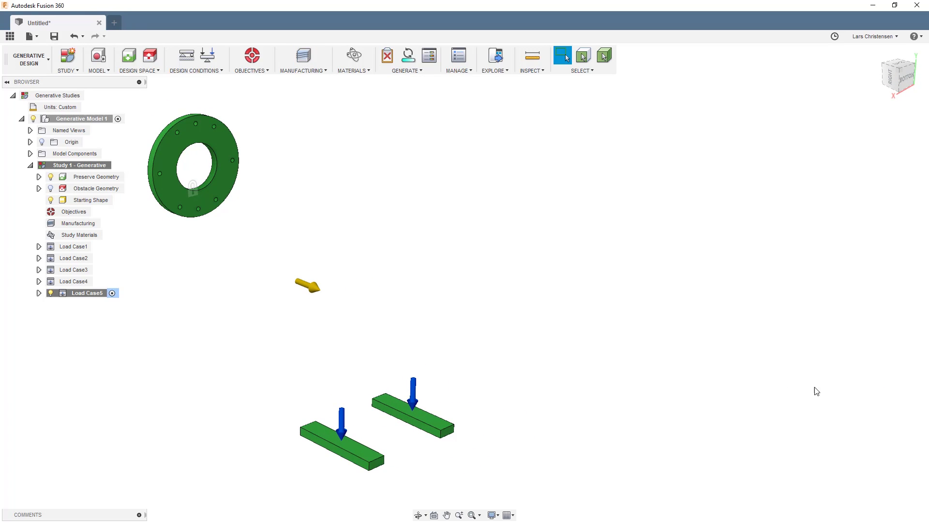
# Add Aluminum 5052 H32 from the Fusion 360 Material Library's metals to the study materials.
pyautogui.click(354, 56)
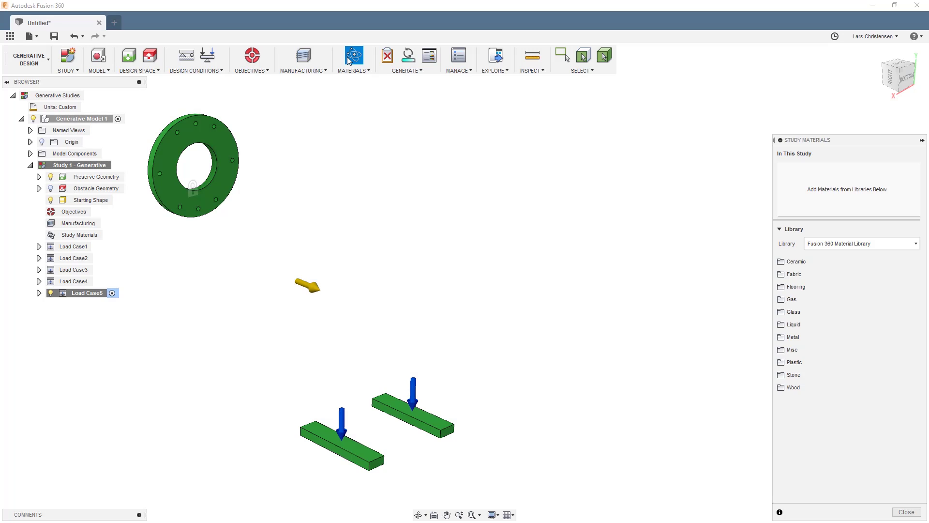
pyautogui.click(812, 338)
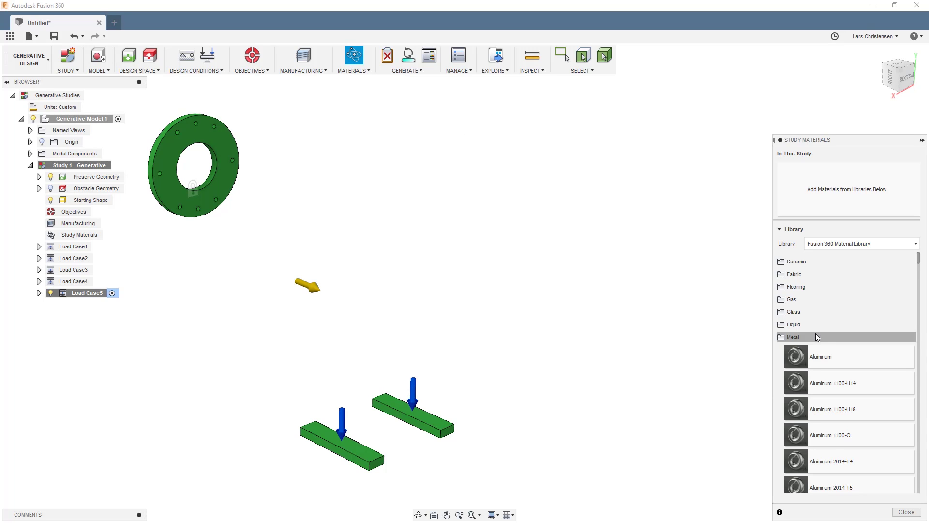
pyautogui.scroll(-10, 850, 438)
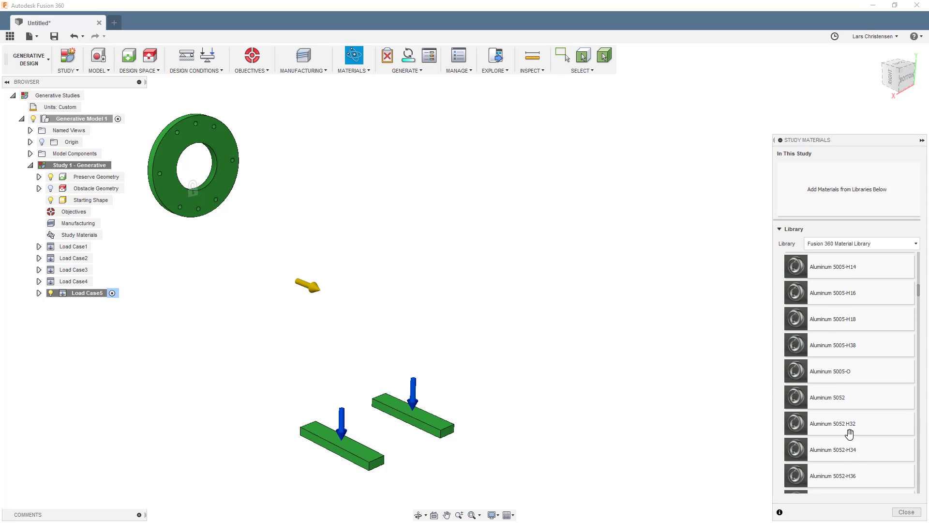
pyautogui.moveTo(850, 435); pyautogui.dragTo(799, 186)
# Add a stainless steel and one more metal from the library to the study materials.
pyautogui.scroll(-15, 831, 362)
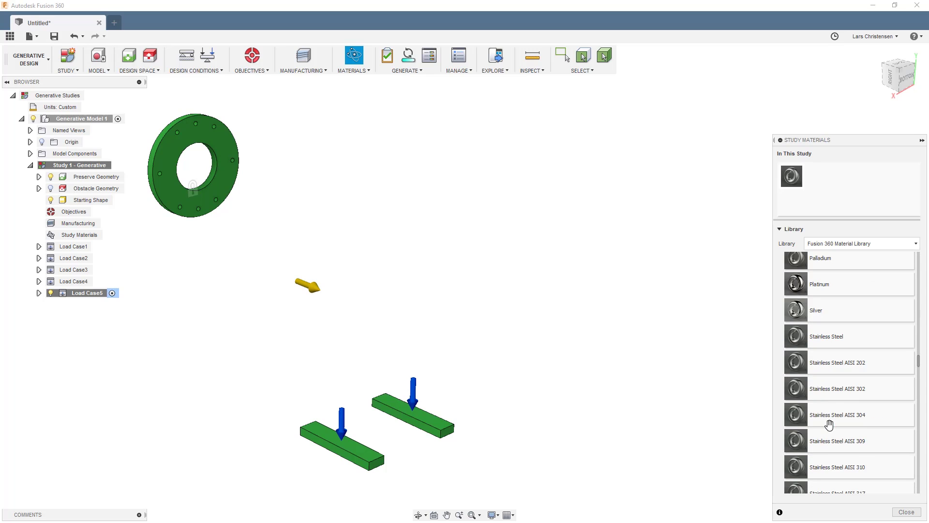
pyautogui.scroll(-5, 836, 396)
pyautogui.scroll(-10, 835, 401)
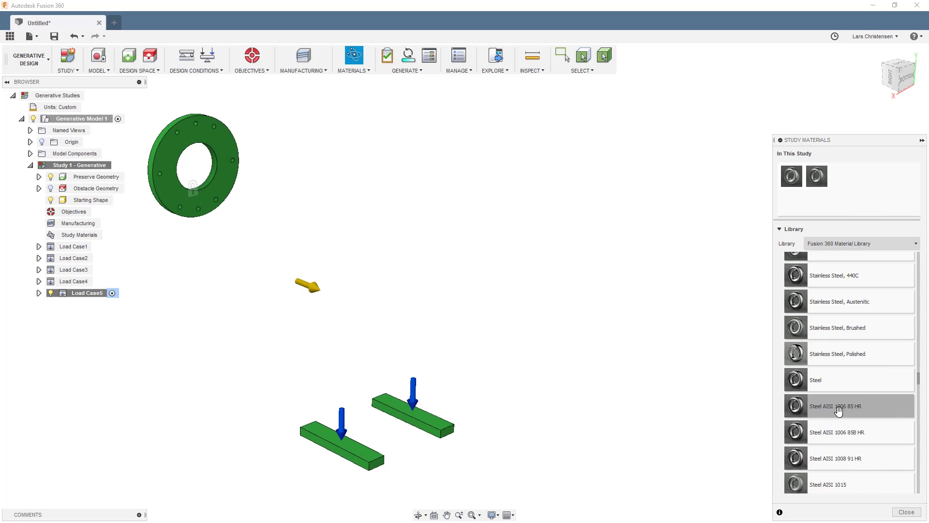
pyautogui.scroll(-10, 838, 418)
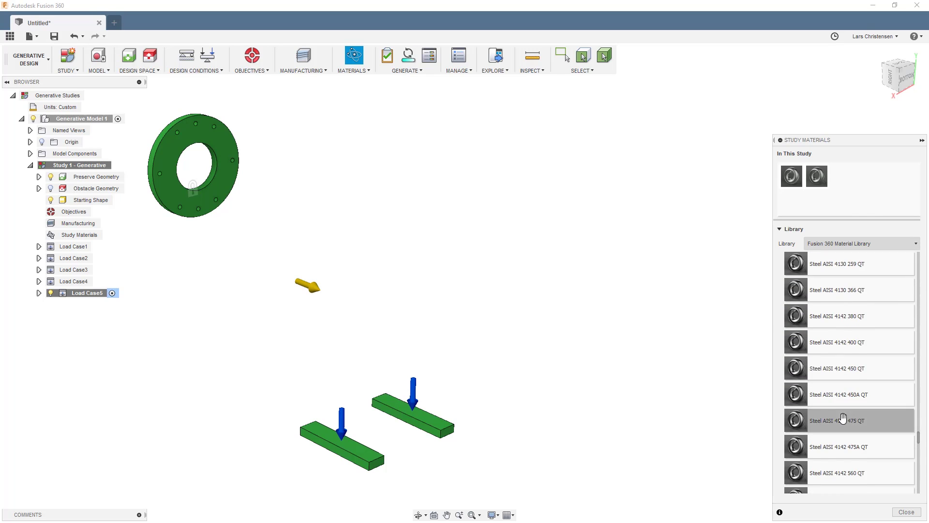
pyautogui.scroll(-15, 842, 404)
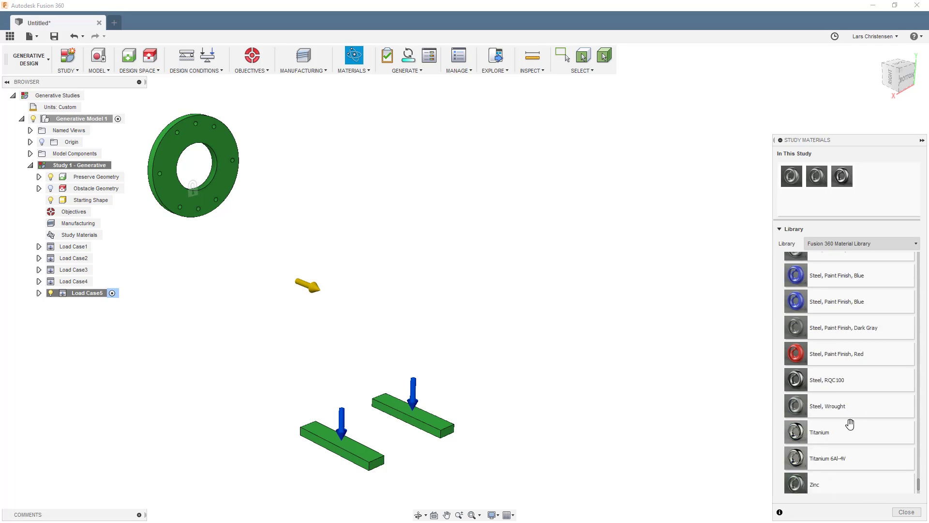
pyautogui.click(906, 512)
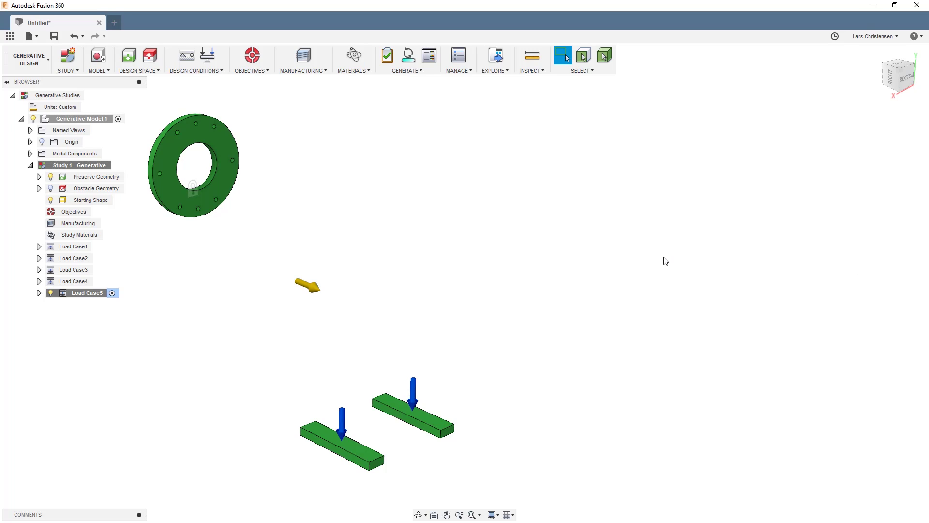
# Generate Study 1, saving the document as Robot Welder Strut, and browse the generated outcomes.
pyautogui.click(409, 56)
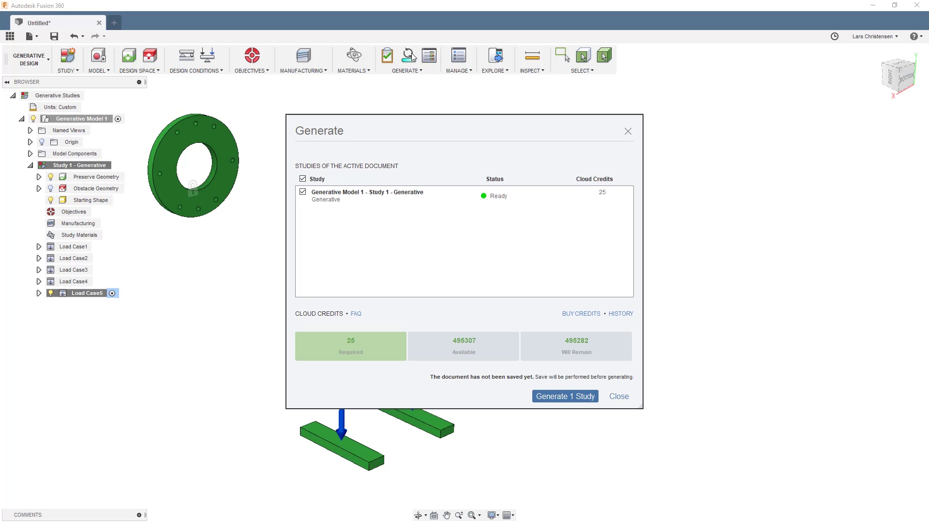
pyautogui.click(576, 396)
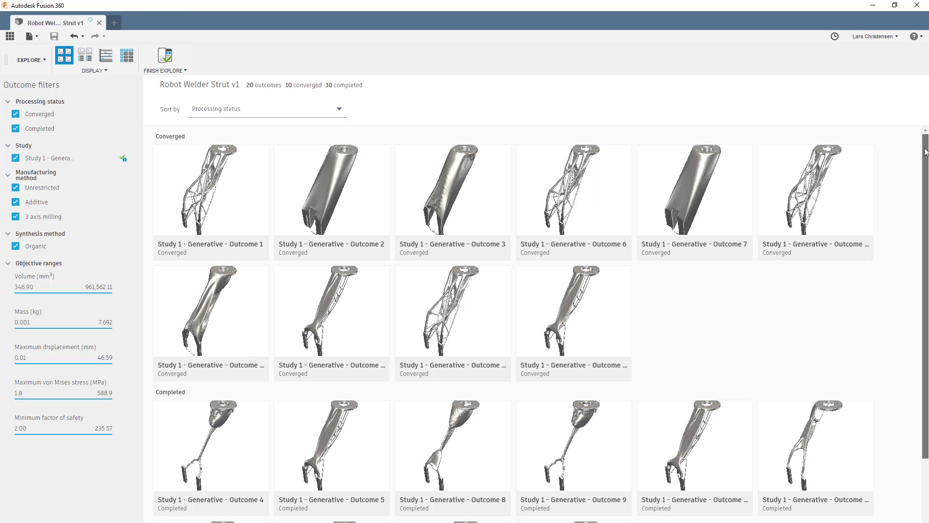
pyautogui.scroll(-2, 888, 186)
pyautogui.scroll(2, 542, 324)
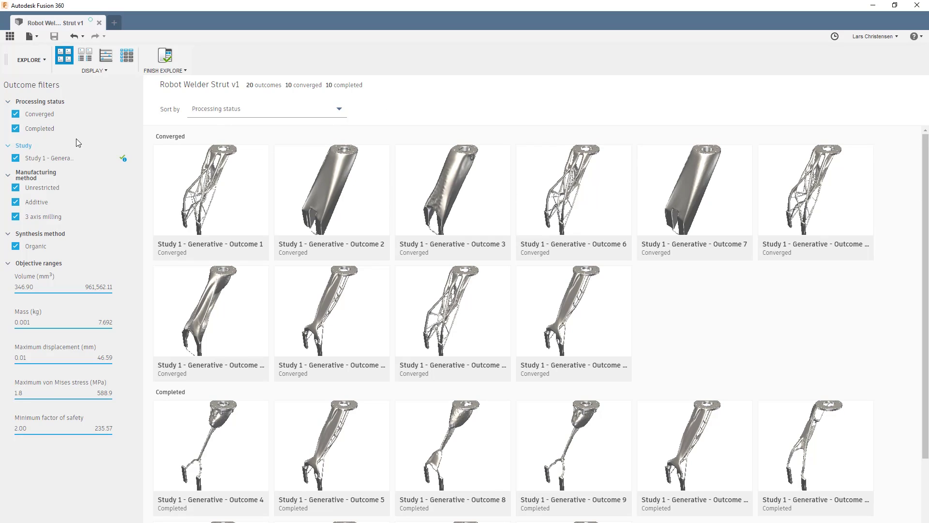
# Filter the outcomes to unrestricted manufacturing, compare them by properties and in the scatter plot, and inspect the Aluminum 6061 outcome.
pyautogui.moveTo(112, 328); pyautogui.dragTo(57, 330)
pyautogui.click(96, 187)
pyautogui.click(85, 55)
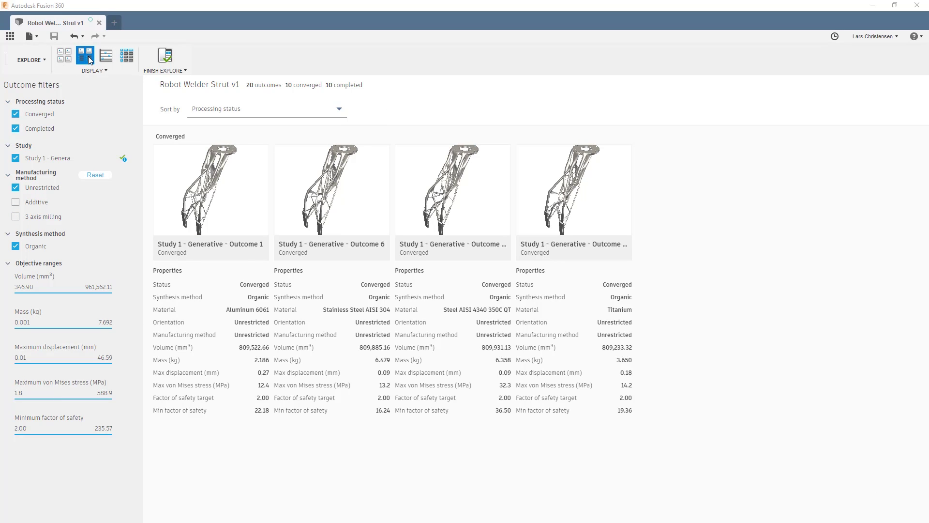
pyautogui.click(106, 55)
pyautogui.moveTo(180, 337)
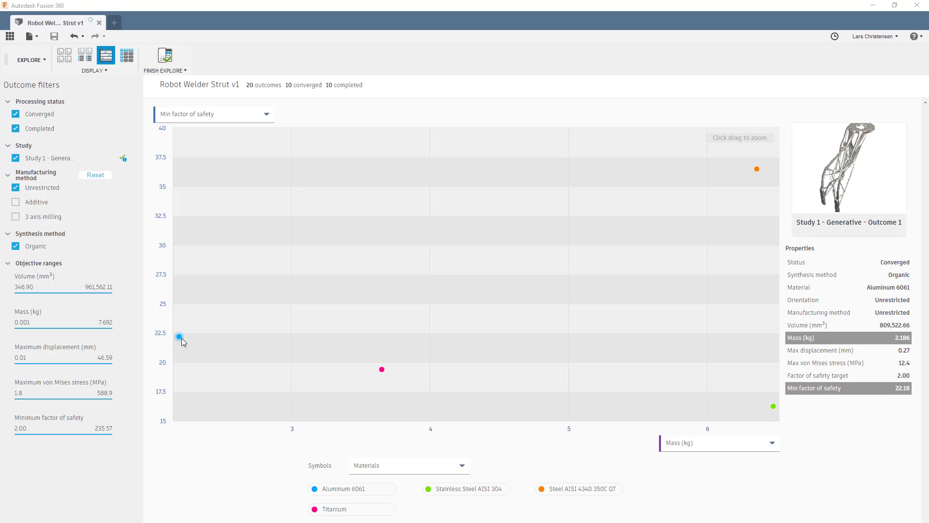
pyautogui.click(179, 337)
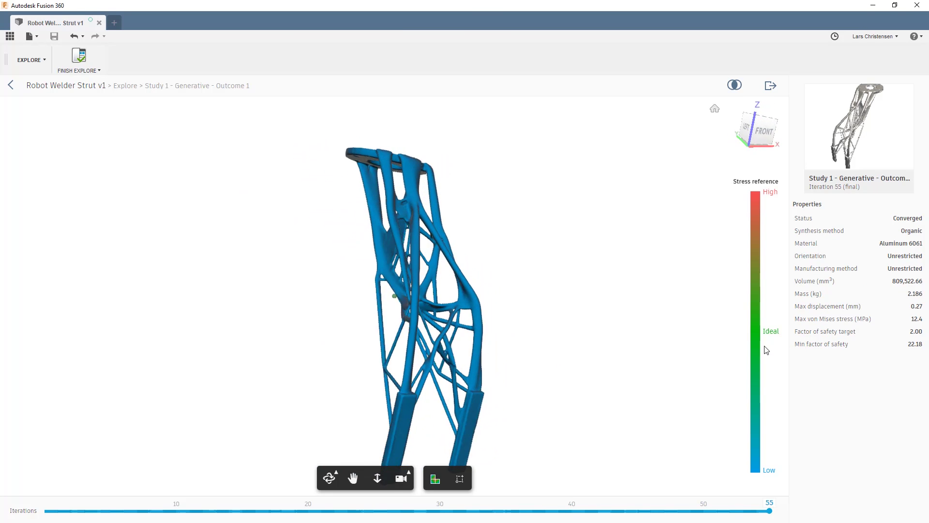
pyautogui.moveTo(632, 347); pyautogui.dragTo(885, 338)
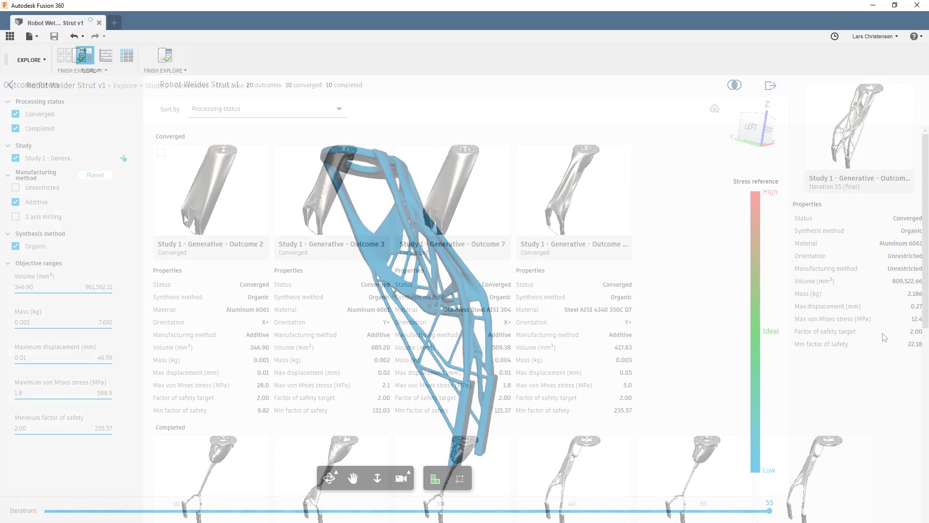
# Open the additive Aluminum 6061 Outcome 4, examine its stress distribution, and step back to iteration 44.
pyautogui.scroll(-5, 203, 271)
pyautogui.click(233, 294)
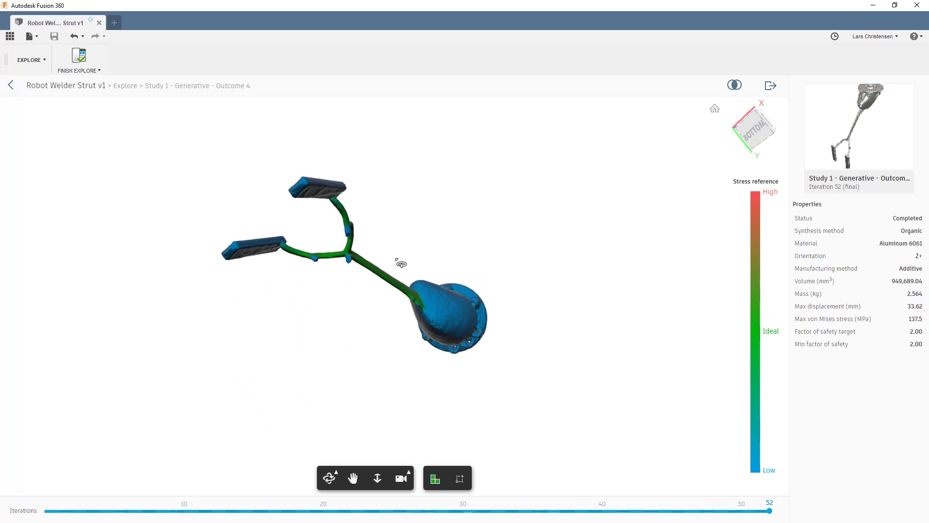
pyautogui.moveTo(458, 261); pyautogui.dragTo(450, 222)
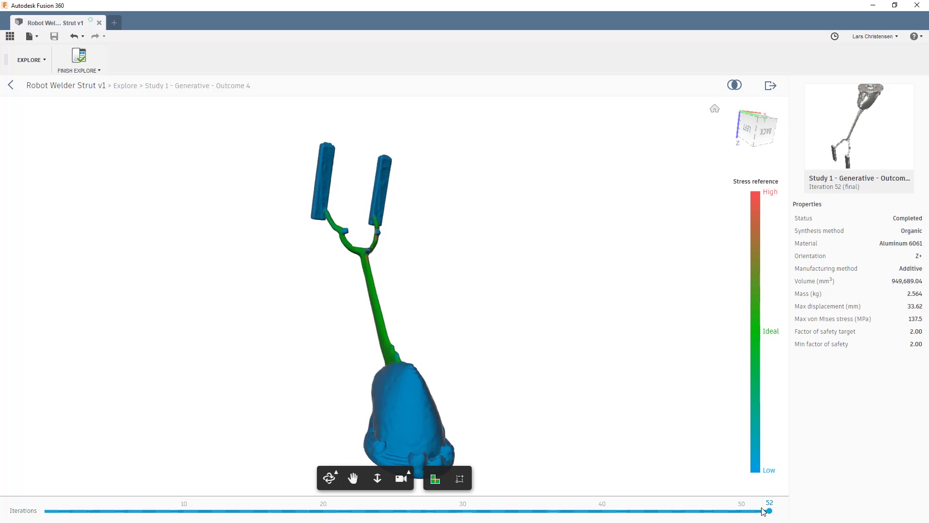
pyautogui.moveTo(770, 514); pyautogui.dragTo(655, 517)
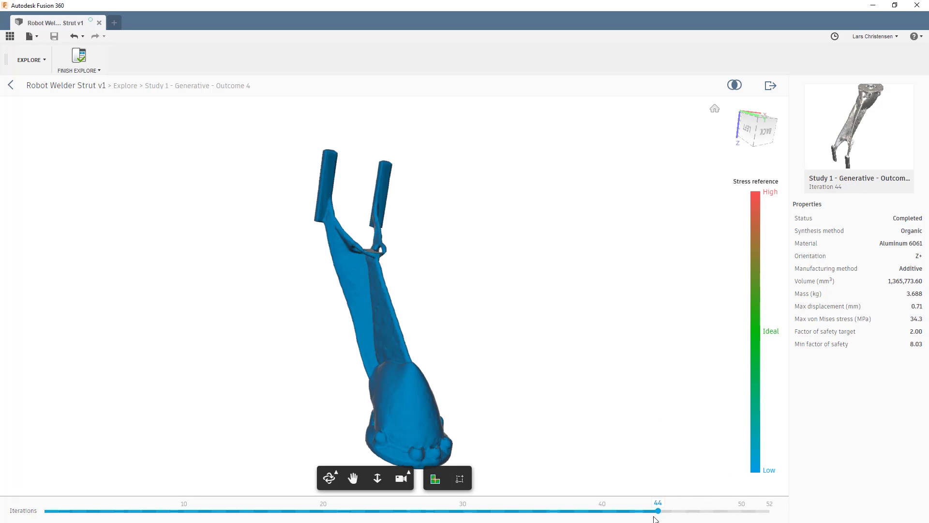
pyautogui.moveTo(579, 426); pyautogui.dragTo(660, 404)
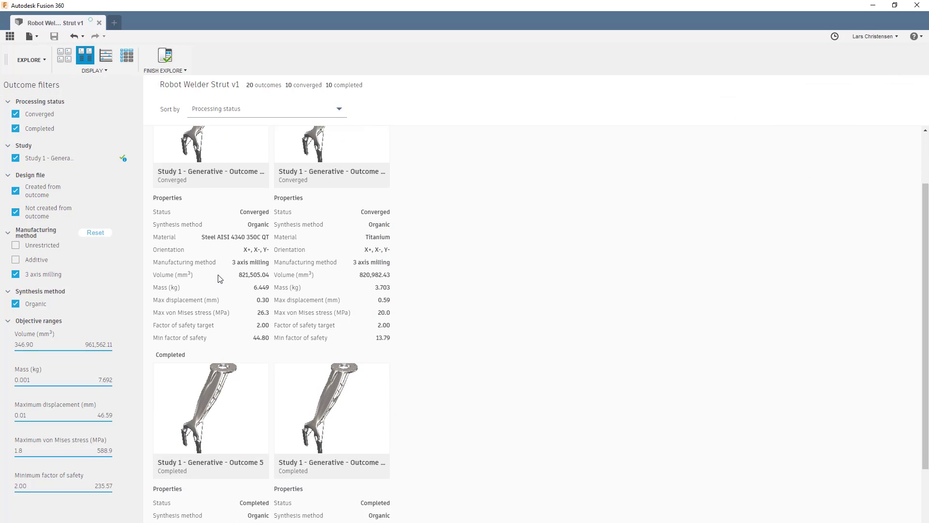
# Open the 3-axis milling Outcome 5 in Aluminum 6061 and examine its stress view from several sides.
pyautogui.scroll(-4, 218, 278)
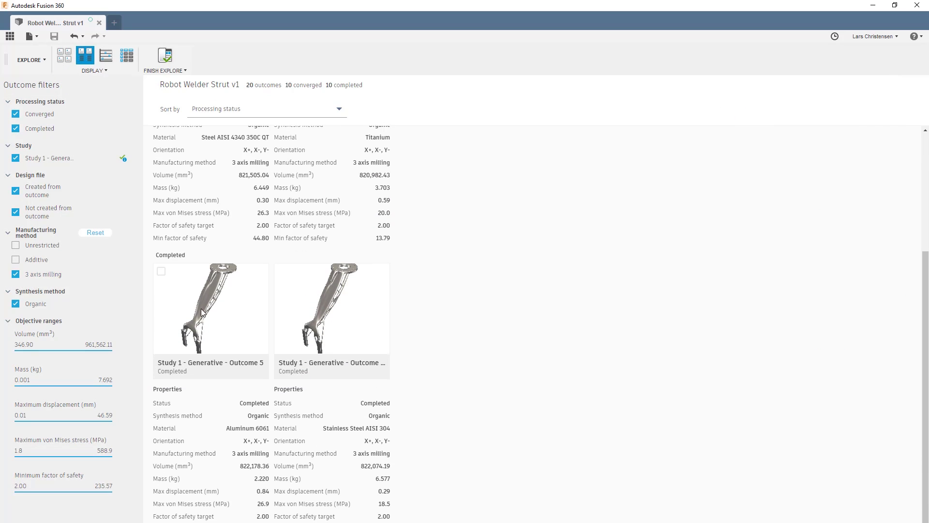
pyautogui.doubleClick(229, 318)
pyautogui.click(435, 478)
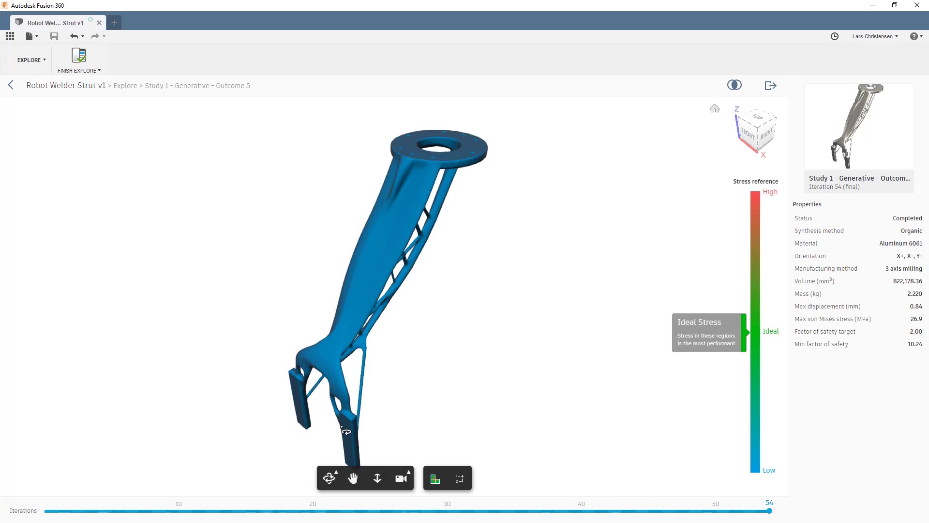
pyautogui.moveTo(258, 386); pyautogui.dragTo(643, 271)
# Create a new design from Outcome 5.
pyautogui.click(771, 85)
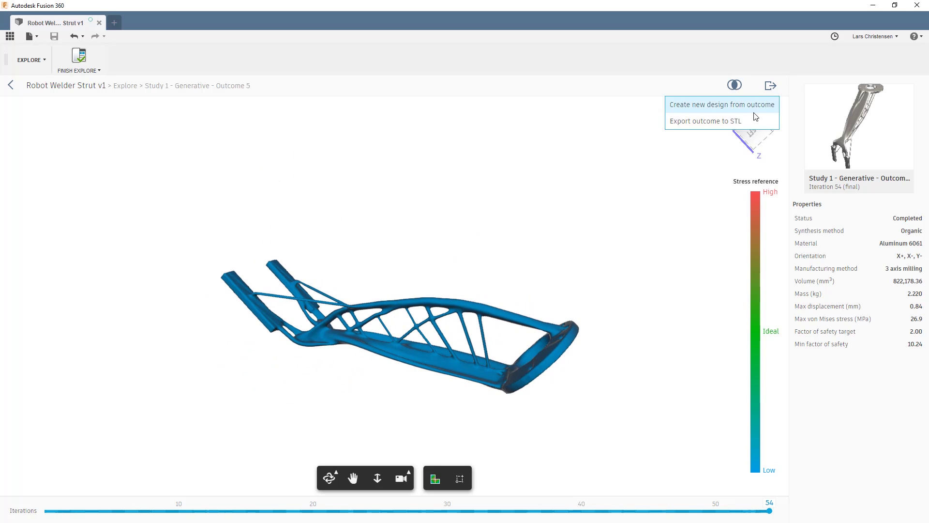
pyautogui.click(714, 106)
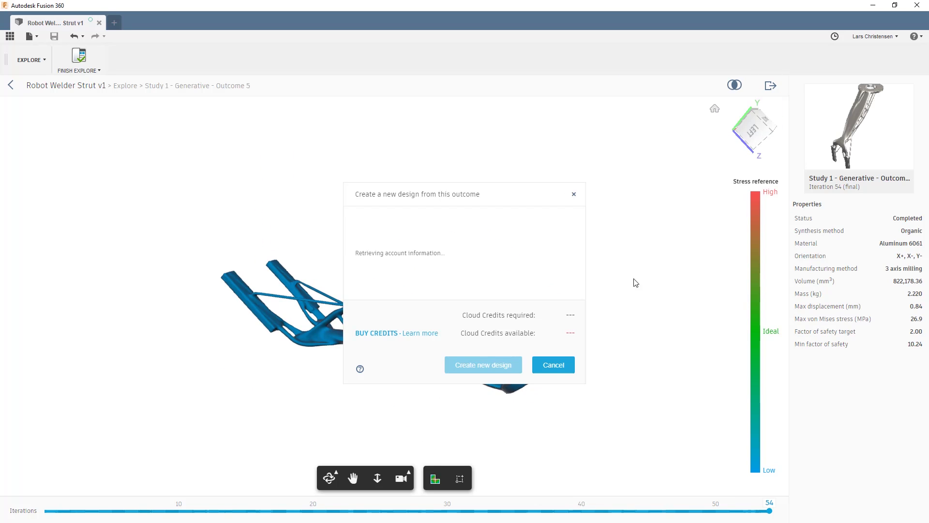
pyautogui.click(504, 370)
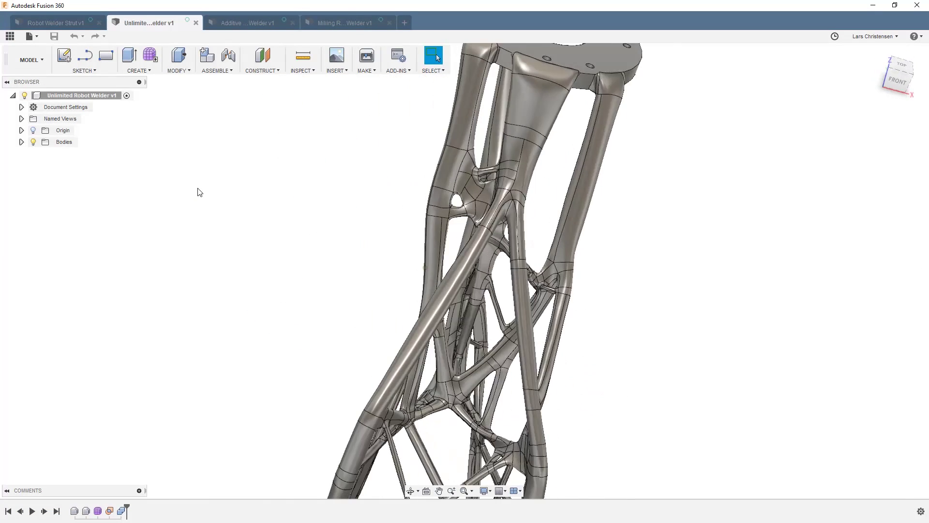
# Edit the Unlimited Robot Welder's form, select the ring of faces around the small hole in the strut, and fill the hole.
pyautogui.doubleClick(98, 510)
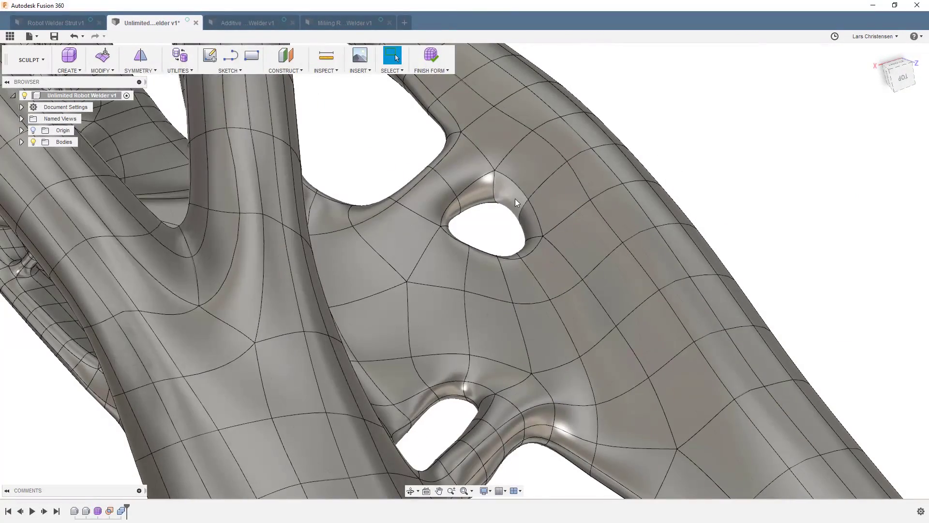
pyautogui.click(139, 71)
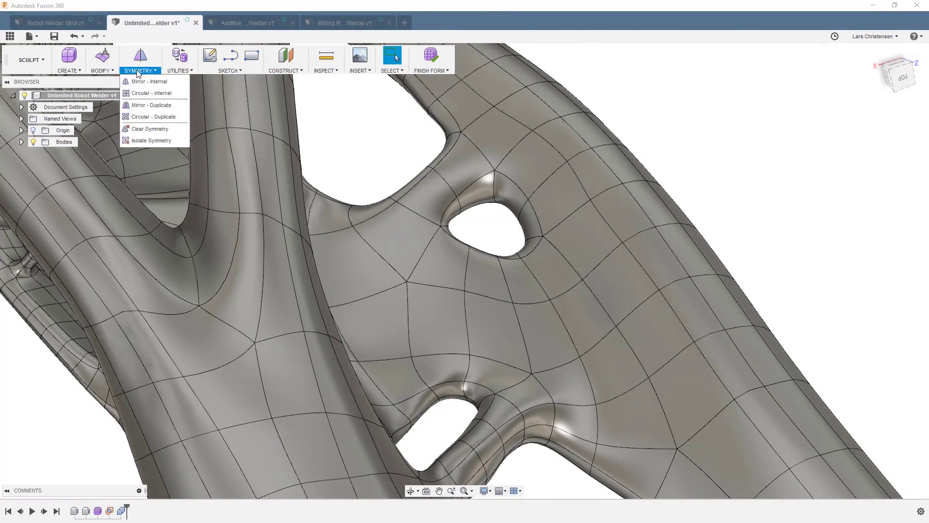
pyautogui.click(111, 81)
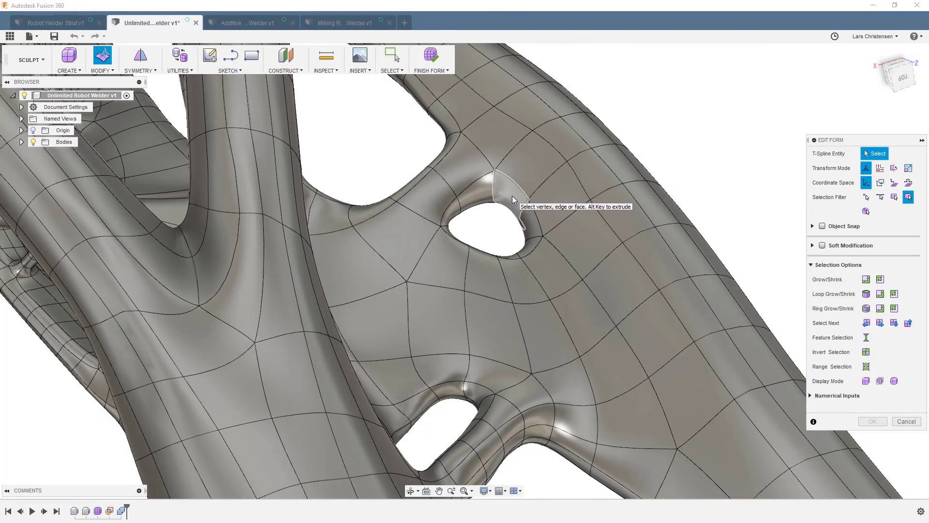
pyautogui.click(513, 200)
pyautogui.click(866, 308)
pyautogui.keyDown('shift'); pyautogui.moveTo(869, 255); pyautogui.dragTo(109, 78, button='middle'); pyautogui.keyUp('shift')
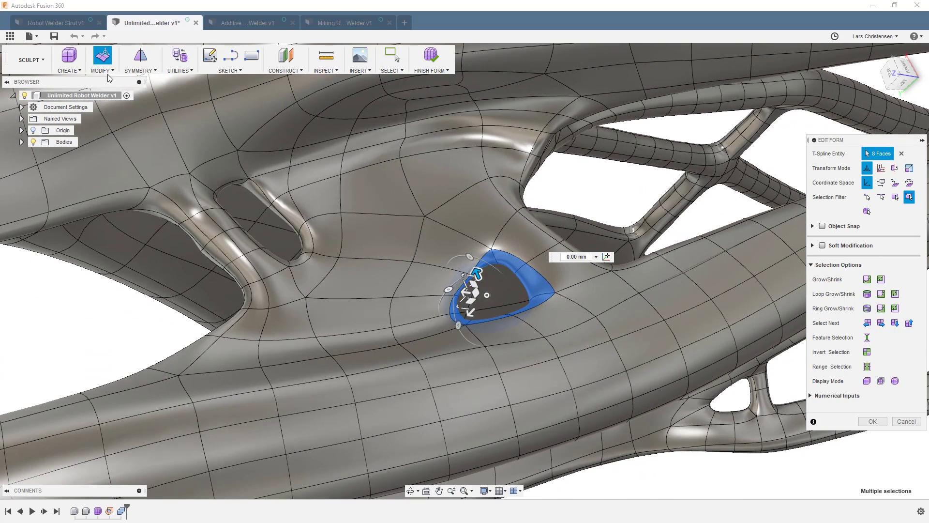
pyautogui.click(109, 76)
pyautogui.click(104, 164)
pyautogui.click(871, 201)
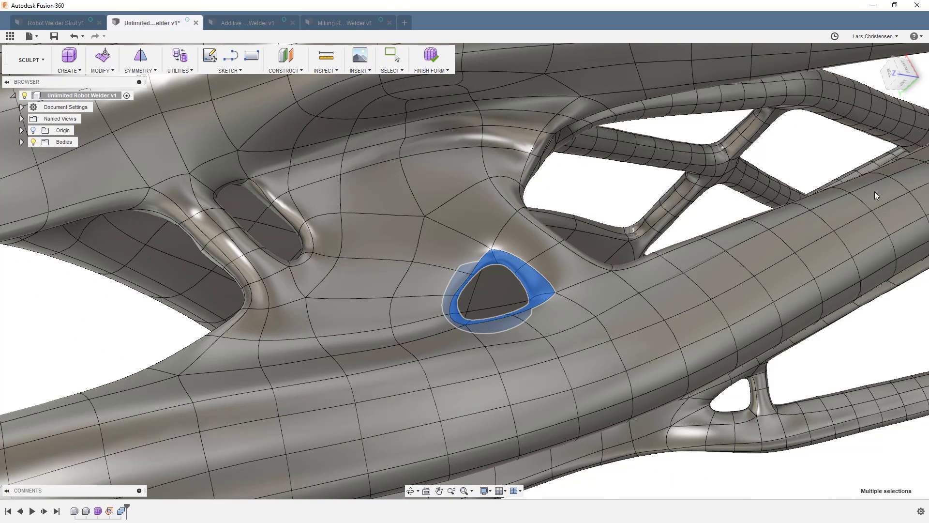
# Use Edit Form to reshape the thin connecting strut beside the triangular opening.
pyautogui.keyDown('shift'); pyautogui.moveTo(875, 191); pyautogui.dragTo(413, 237, button='middle'); pyautogui.keyUp('shift')
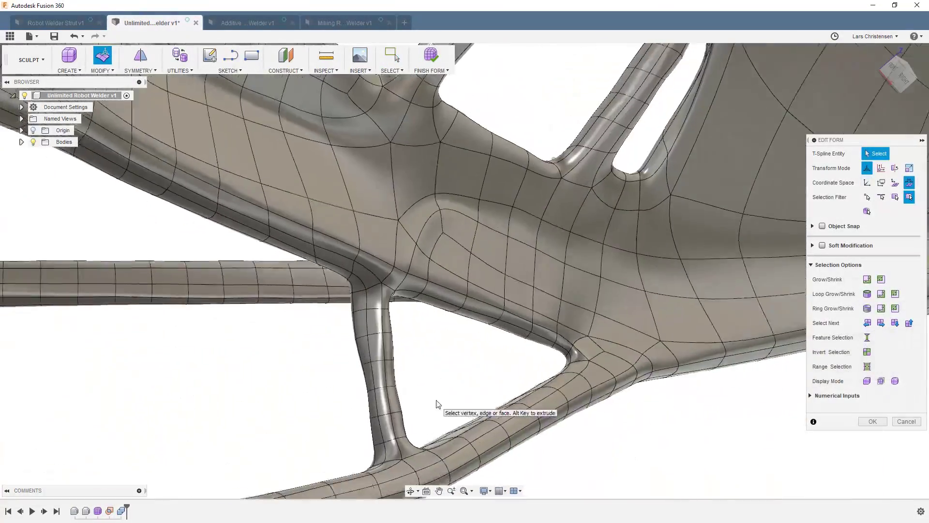
pyautogui.doubleClick(380, 346)
pyautogui.moveTo(415, 339)
pyautogui.mouseDown()
pyautogui.moveTo(380, 346)
pyautogui.moveTo(416, 349)
pyautogui.moveTo(430, 329)
pyautogui.mouseUp()
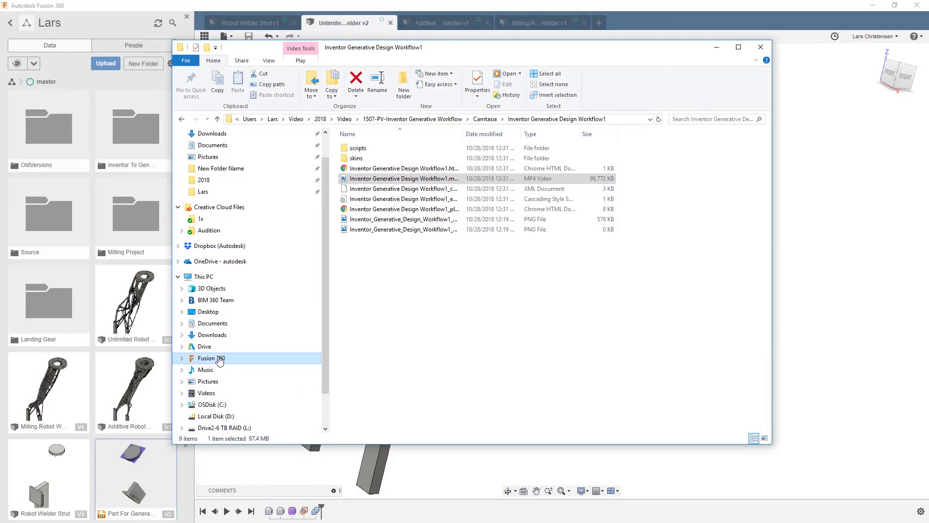
# Browse the Fusion 360 drive in File Explorer to the personal project folder inside Tech Marketing Sandbox.
pyautogui.click(219, 361)
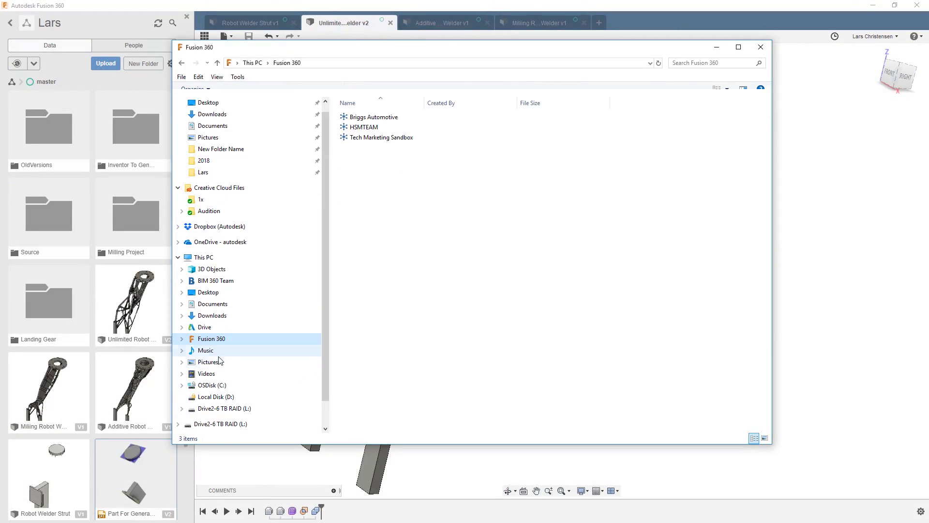
pyautogui.click(407, 138)
pyautogui.doubleClick(407, 138)
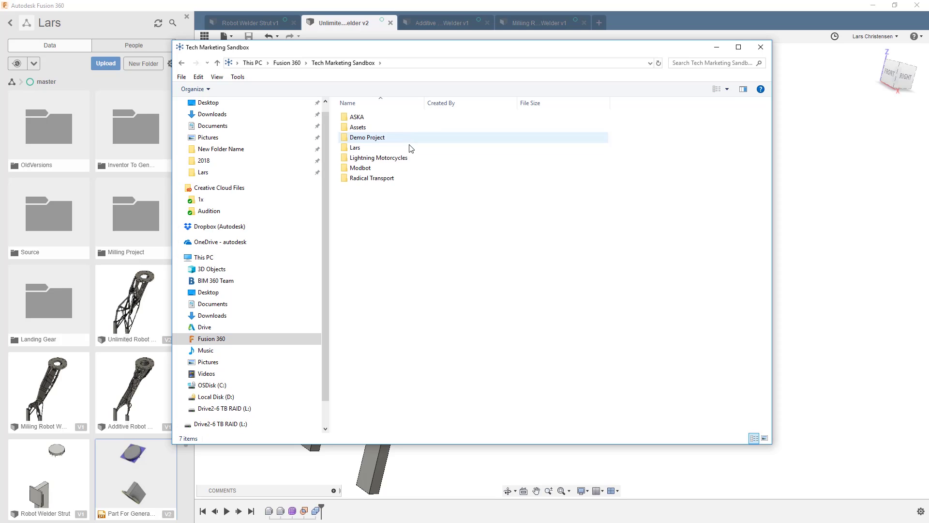
pyautogui.click(409, 147)
pyautogui.doubleClick(382, 148)
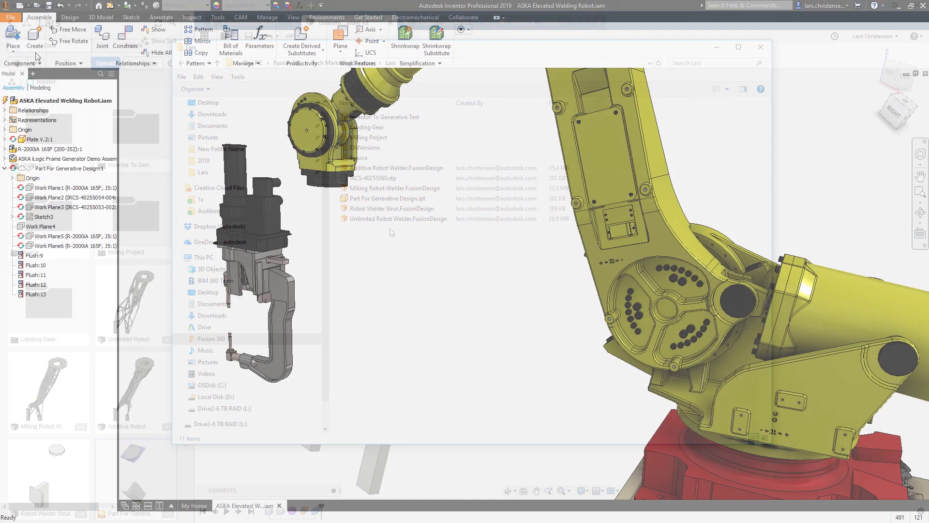
# In Inventor, place one Unlimited Robot Welder from the Fusion 360 drive's Tech Marketing Sandbox project, listing all file types, beside the welding gun.
pyautogui.press('p')
pyautogui.click(538, 186)
pyautogui.click(480, 318)
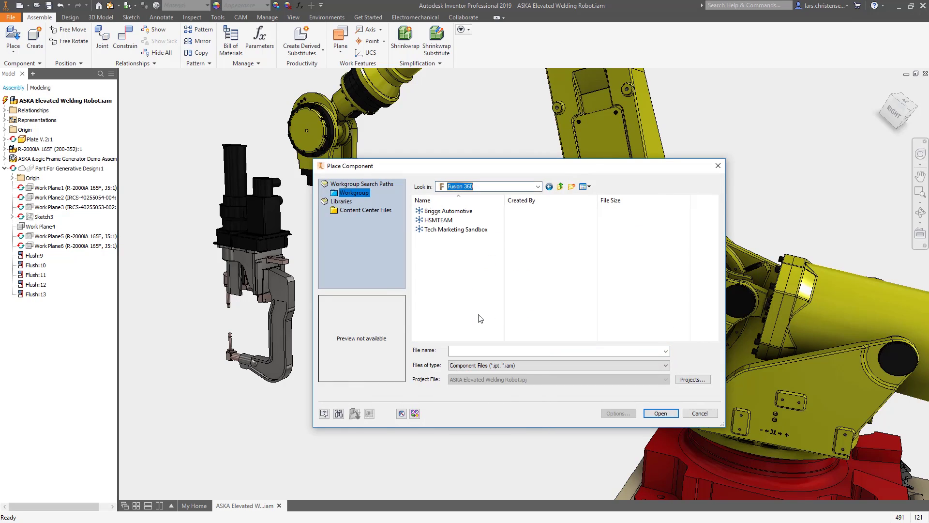
pyautogui.doubleClick(443, 229)
pyautogui.doubleClick(432, 238)
pyautogui.click(521, 362)
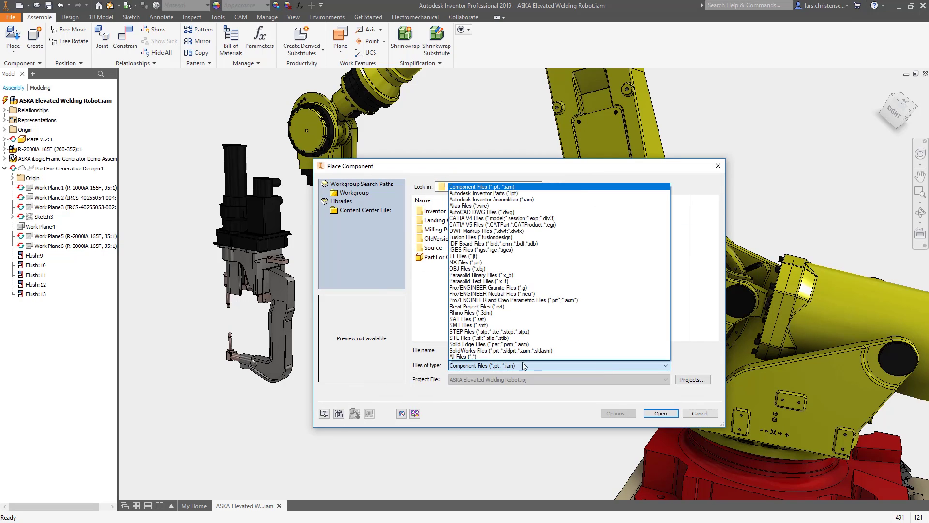
pyautogui.click(503, 355)
pyautogui.doubleClick(462, 284)
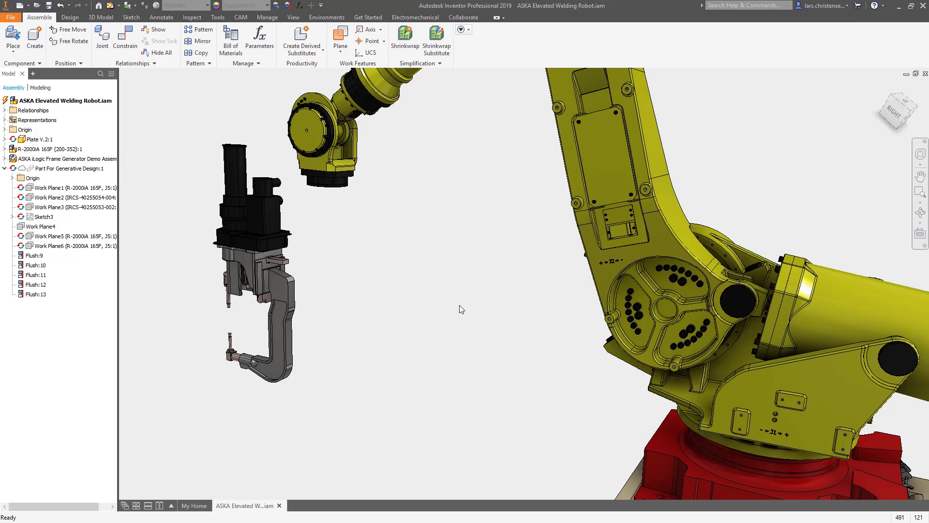
pyautogui.click(395, 304)
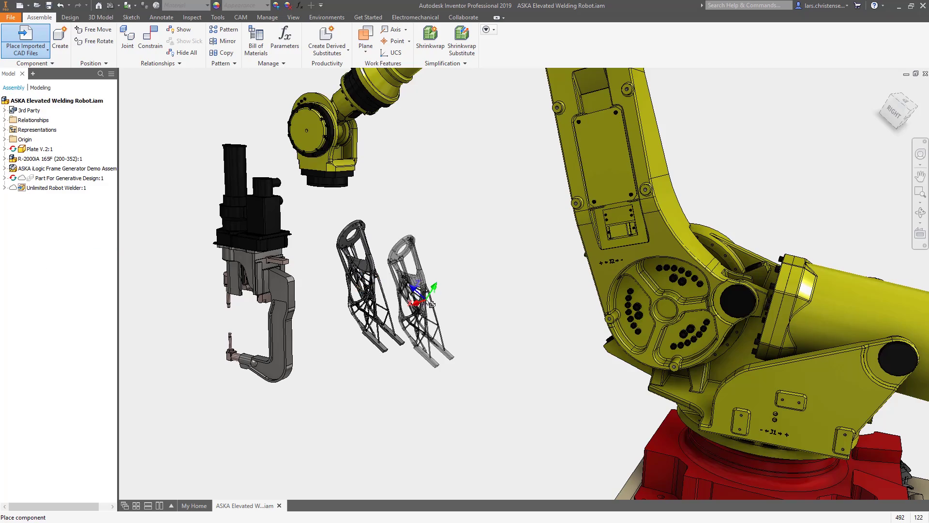
pyautogui.press('Escape')
# Add a rigid joint between the centre of the strut's ring flange and the centre of the robot's wrist flange.
pyautogui.press('j')
pyautogui.scroll(-5, 469, 320)
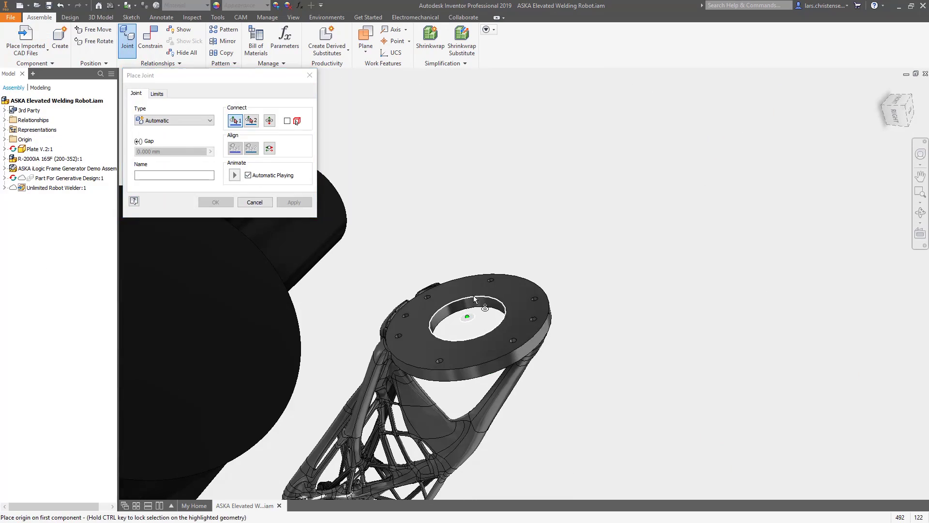
pyautogui.click(468, 318)
pyautogui.press('F5')
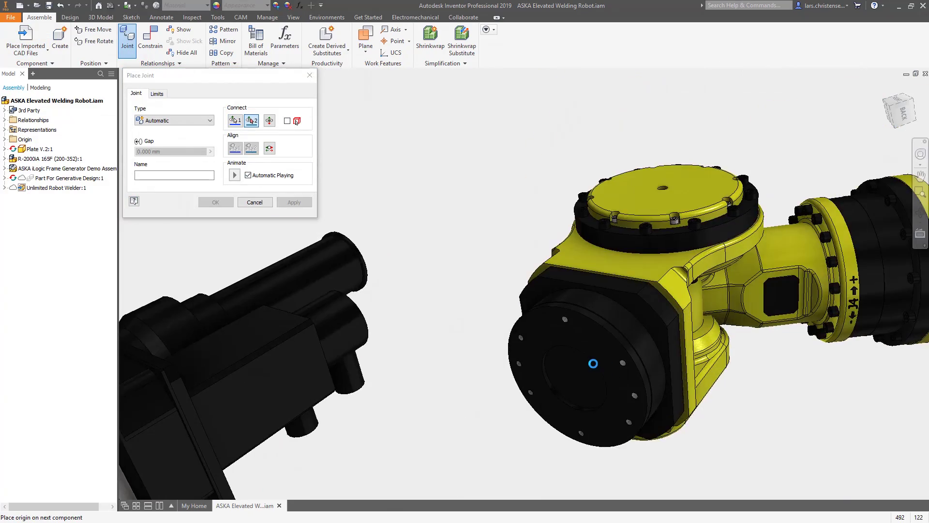
pyautogui.click(593, 363)
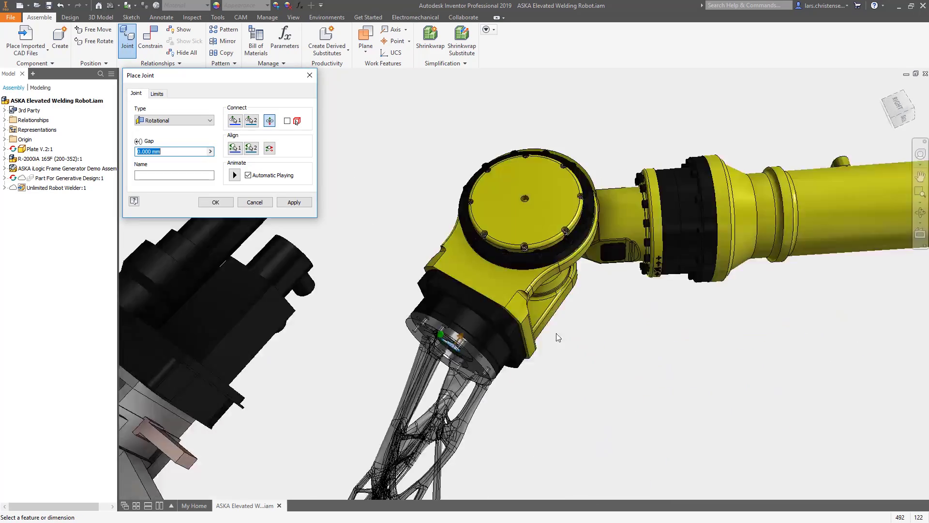
pyautogui.click(208, 120)
pyautogui.click(154, 135)
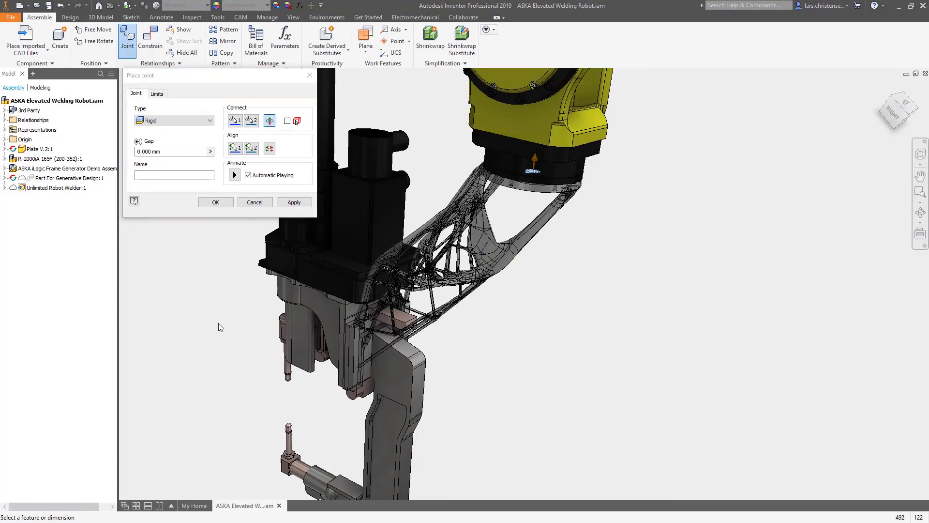
pyautogui.click(295, 202)
pyautogui.click(310, 76)
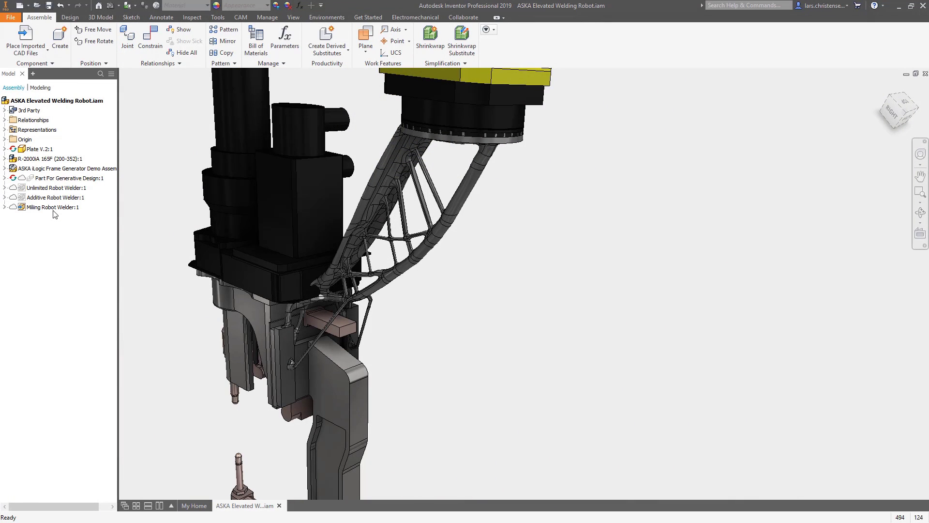
# Swap the milled strut for the Additive Robot Welder in the view and switch over to the Unlimited Robot Welder.
pyautogui.click(52, 199)
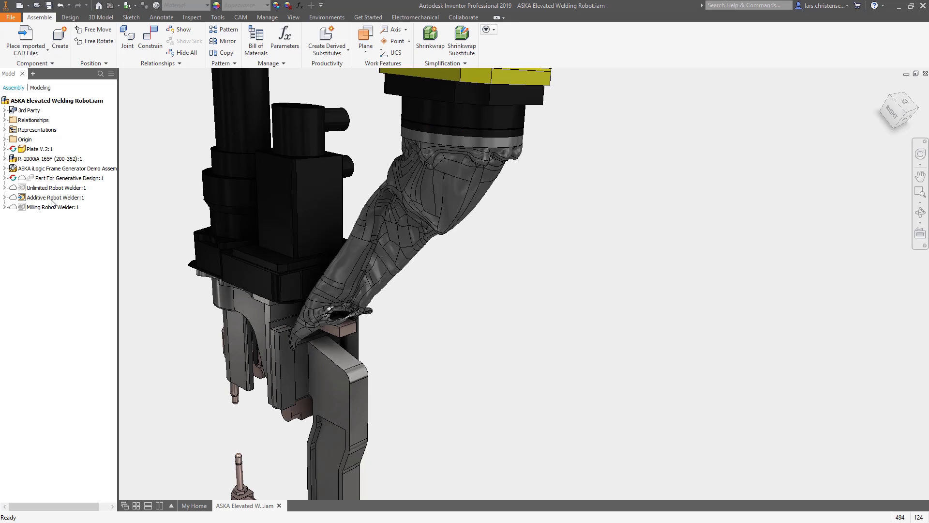
pyautogui.click(52, 193)
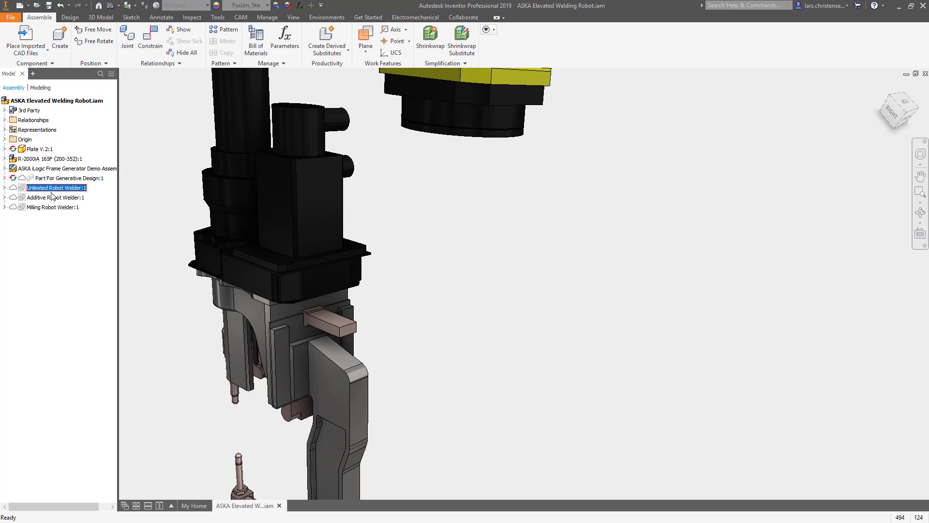